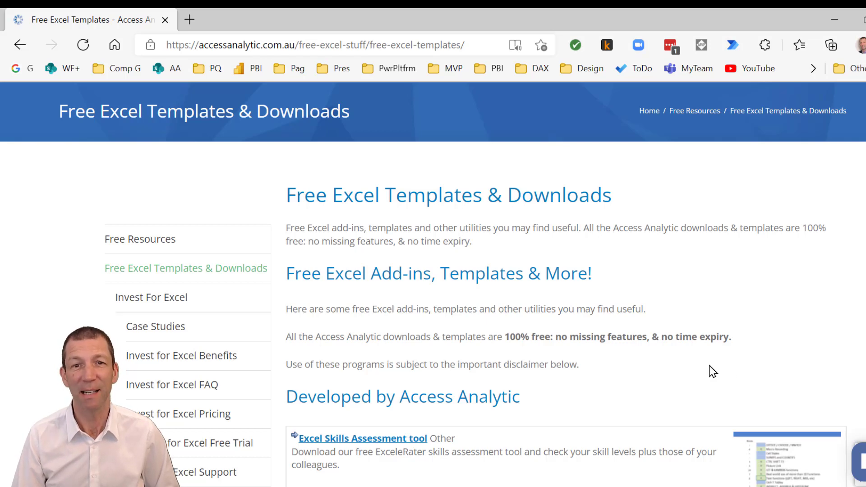
# Scroll the templates page to Dummy Data Sets, then move Edge aside to reveal Fake People data.xlsx.
pyautogui.scroll(-1, 546, 364)
pyautogui.scroll(-1, 535, 351)
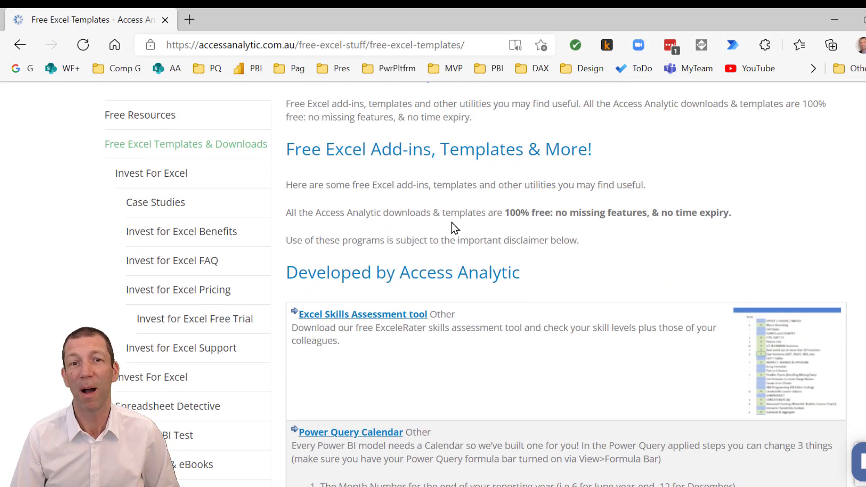
pyautogui.scroll(-2, 486, 313)
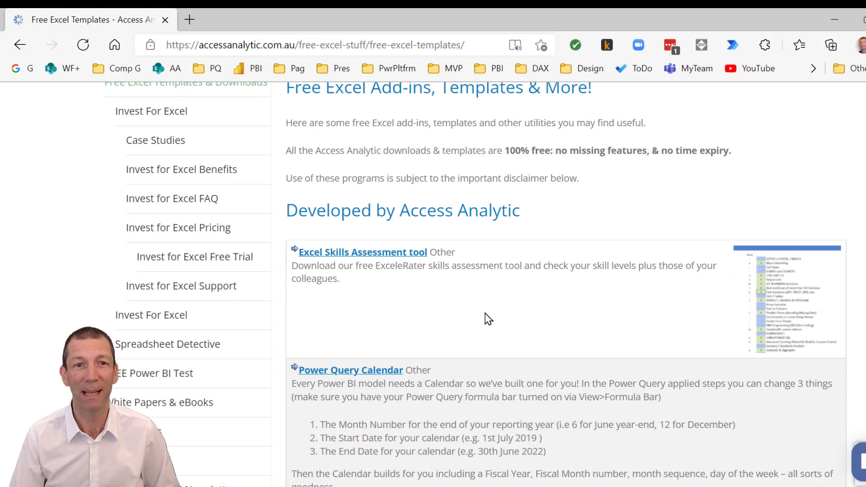
pyautogui.scroll(-3, 453, 311)
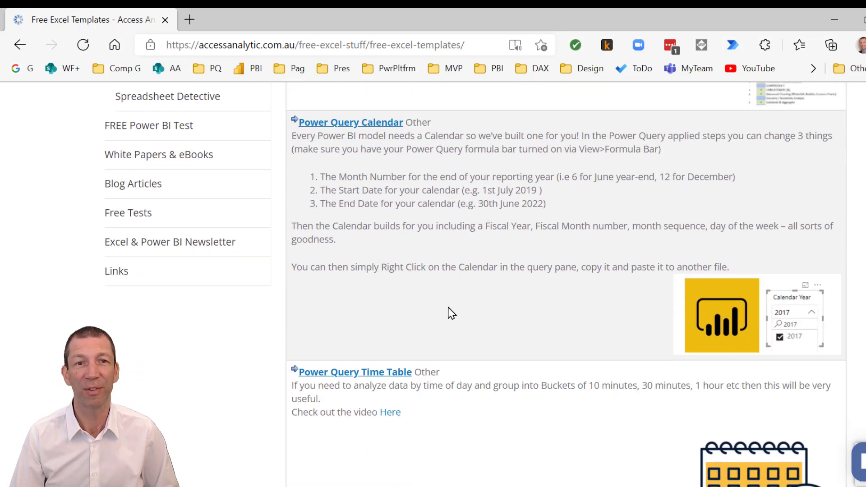
pyautogui.scroll(-2, 439, 293)
pyautogui.scroll(-4, 413, 271)
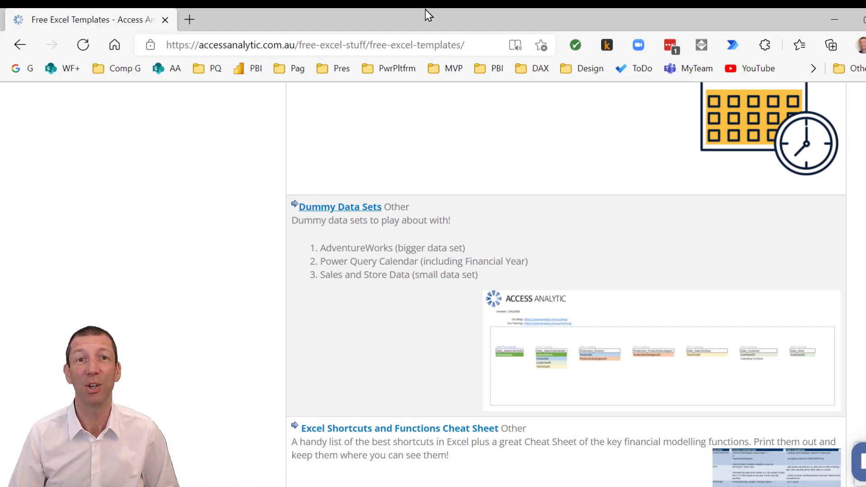
pyautogui.moveTo(426, 10); pyautogui.dragTo(865, 95)
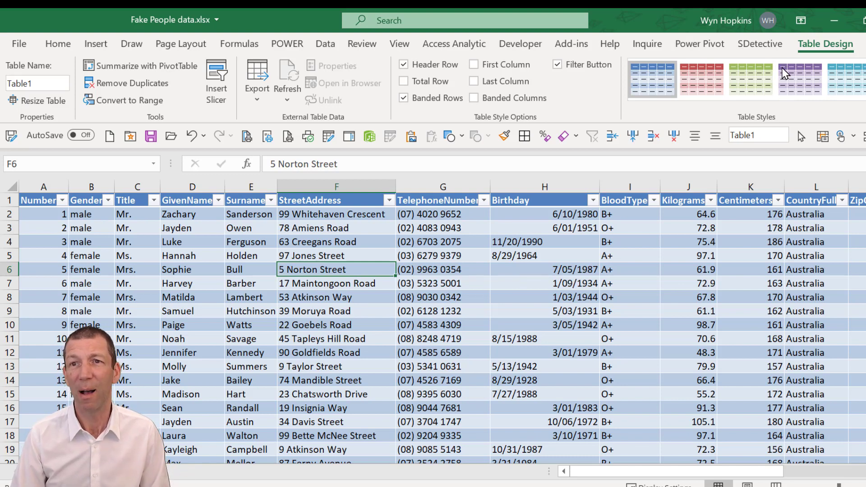
# Rename the people table from Table1 to PeopleData.
pyautogui.click(27, 84)
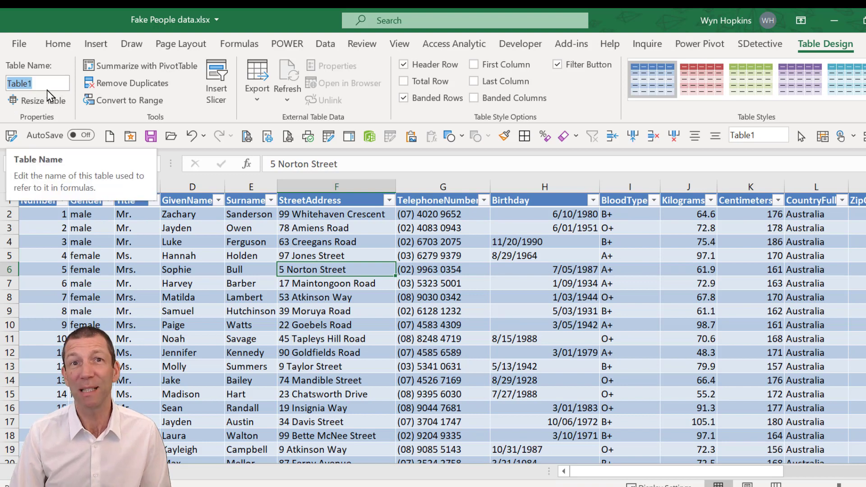
pyautogui.rightClick(36, 63)
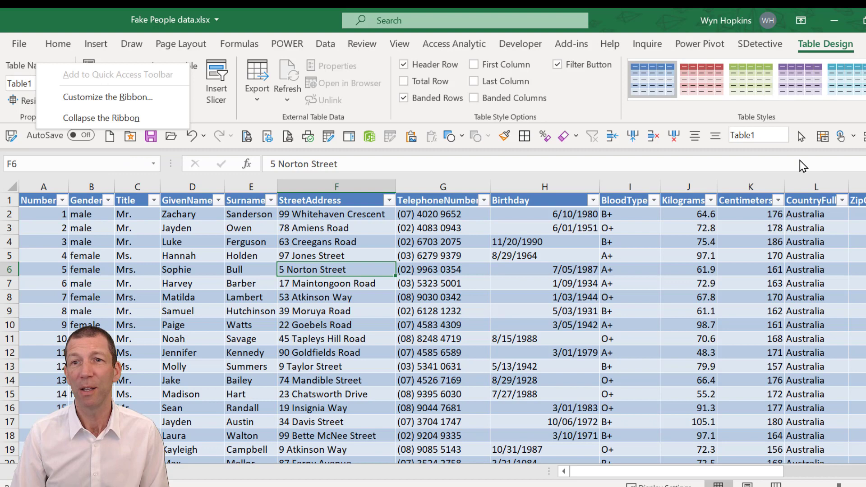
pyautogui.click(753, 135)
pyautogui.click(753, 135)
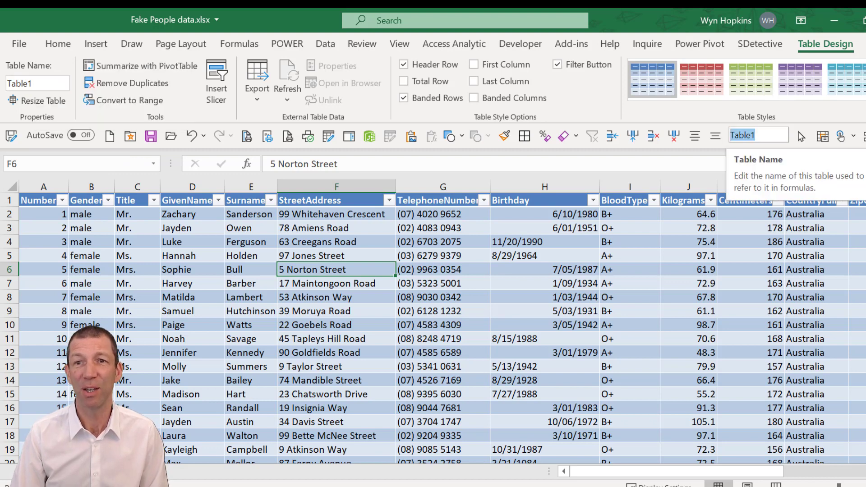
pyautogui.write('Pe')
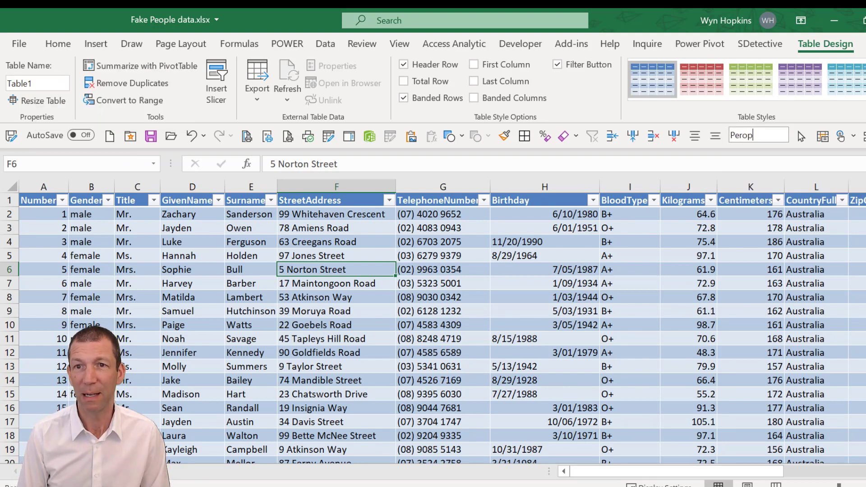
pyautogui.write('ople')
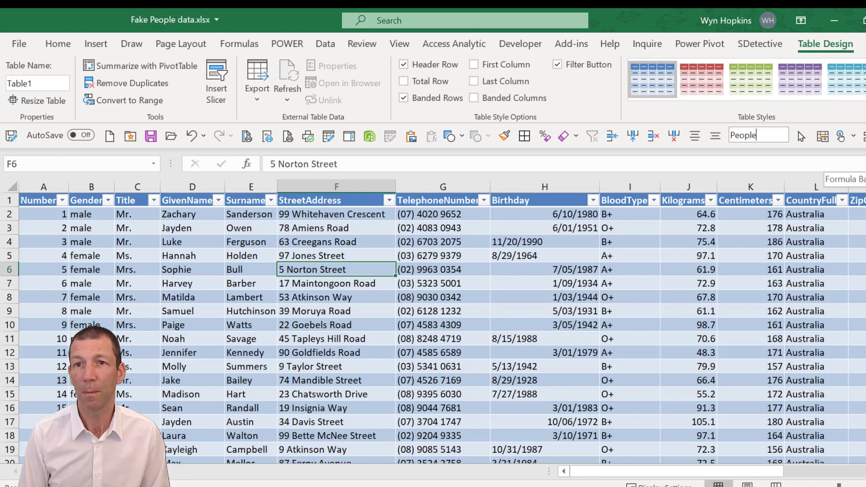
pyautogui.write('Data')
pyautogui.press('Return')
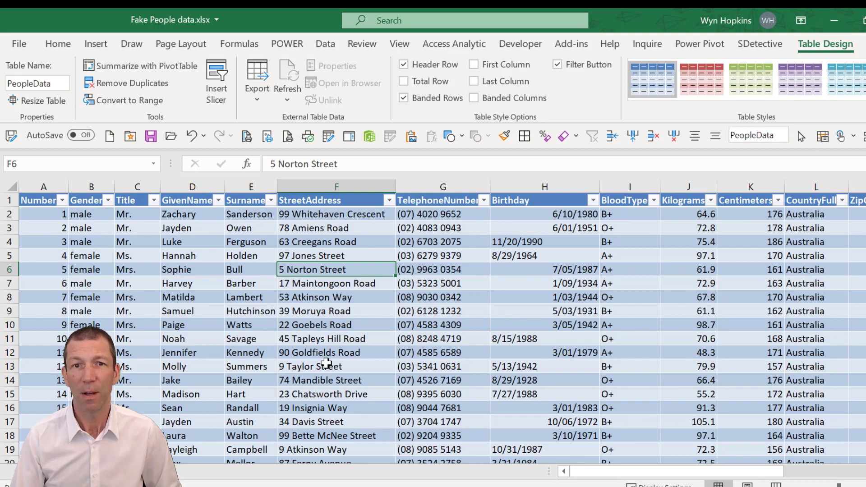
pyautogui.click(326, 354)
pyautogui.click(326, 43)
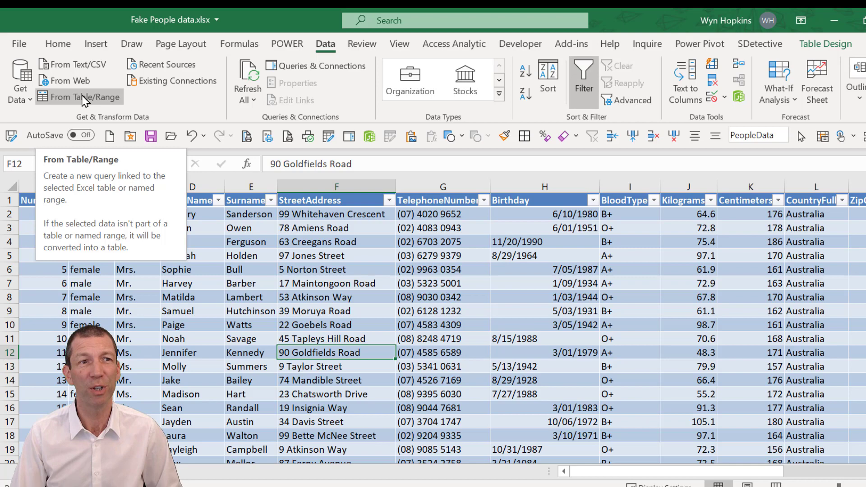
# Load PeopleData into the Power Query Editor and scroll right to the Birthday column.
pyautogui.click(82, 95)
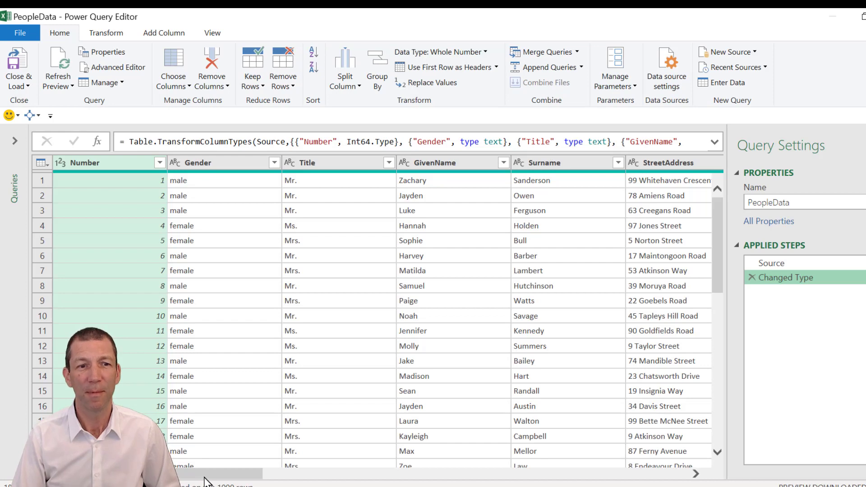
pyautogui.moveTo(205, 479); pyautogui.dragTo(374, 474)
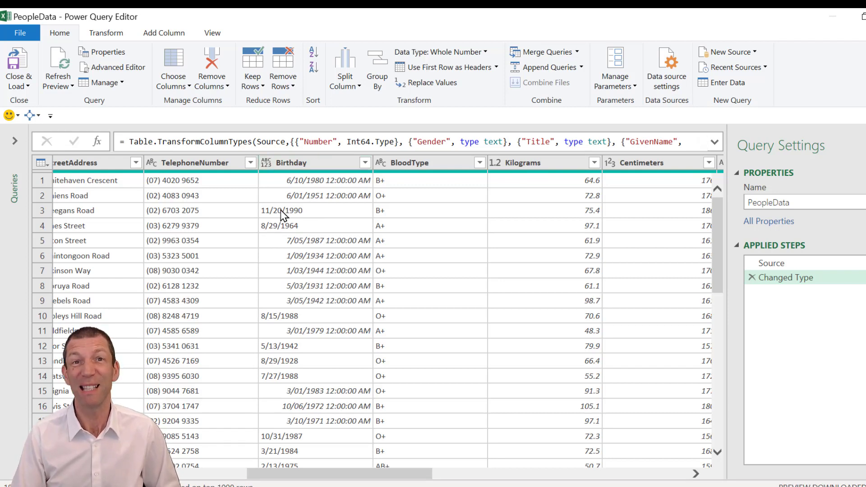
# Change Birthday's type with Using Locale to Date, English (United States).
pyautogui.click(266, 162)
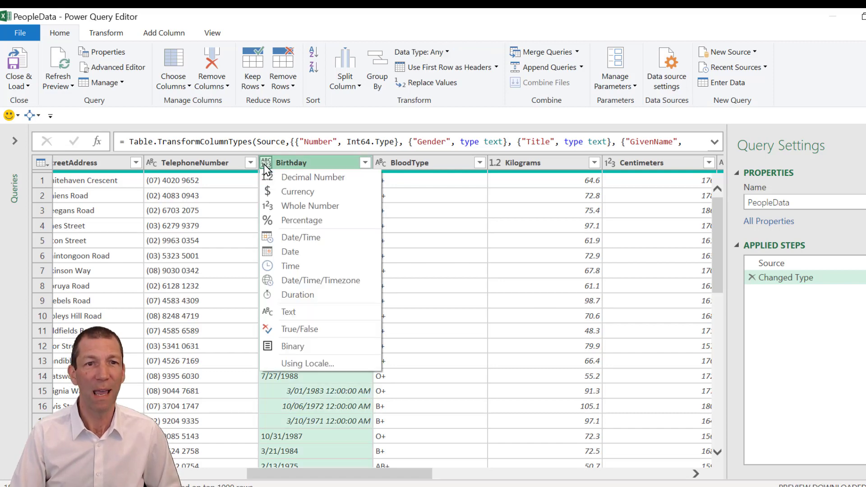
pyautogui.click(315, 363)
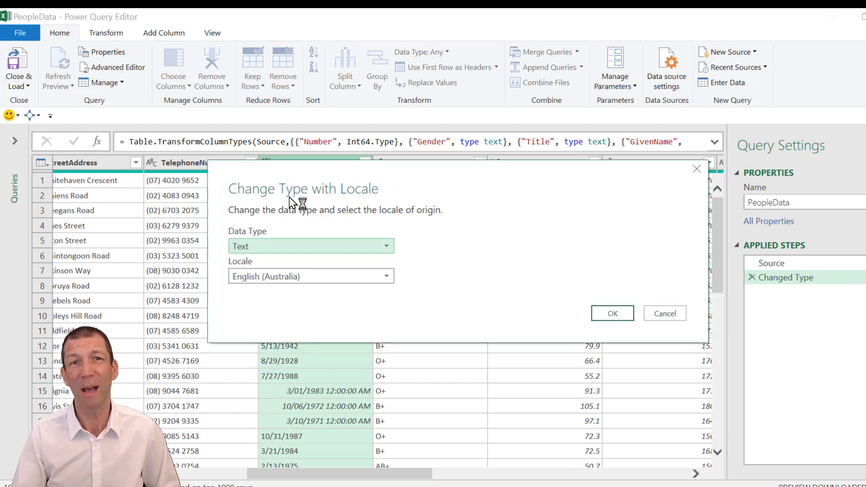
pyautogui.click(250, 242)
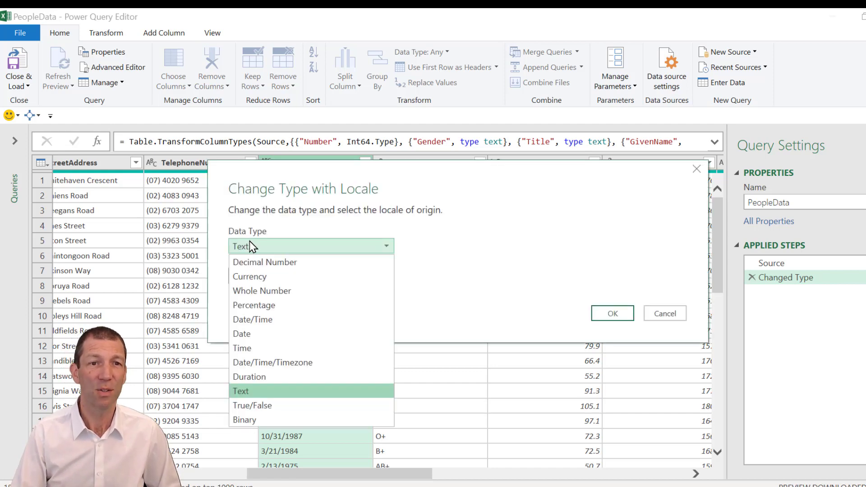
pyautogui.click(256, 335)
pyautogui.click(267, 278)
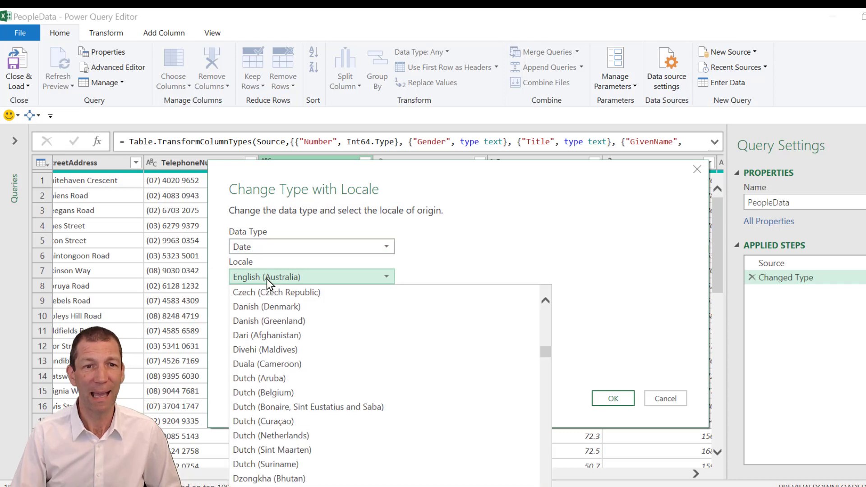
pyautogui.scroll(-15, 270, 334)
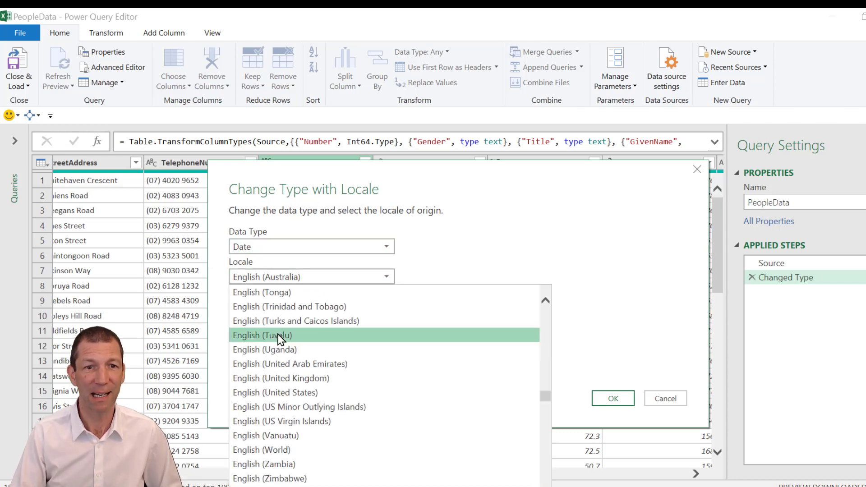
pyautogui.scroll(1, 290, 348)
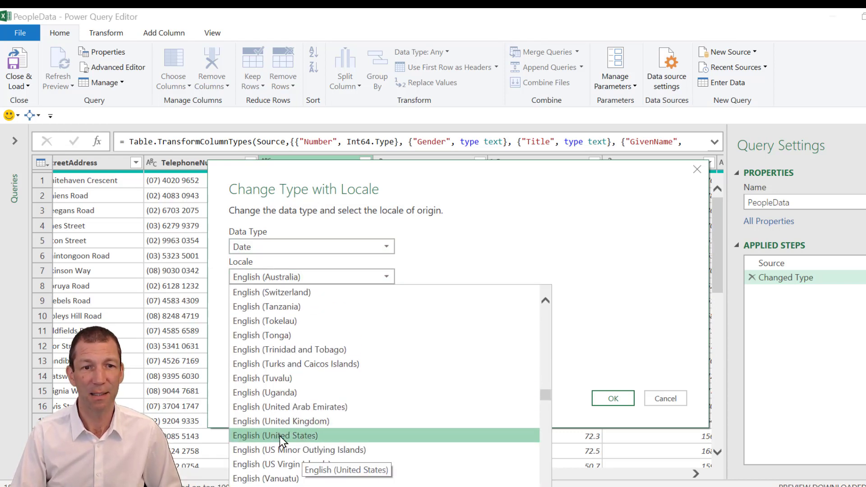
pyautogui.click(294, 432)
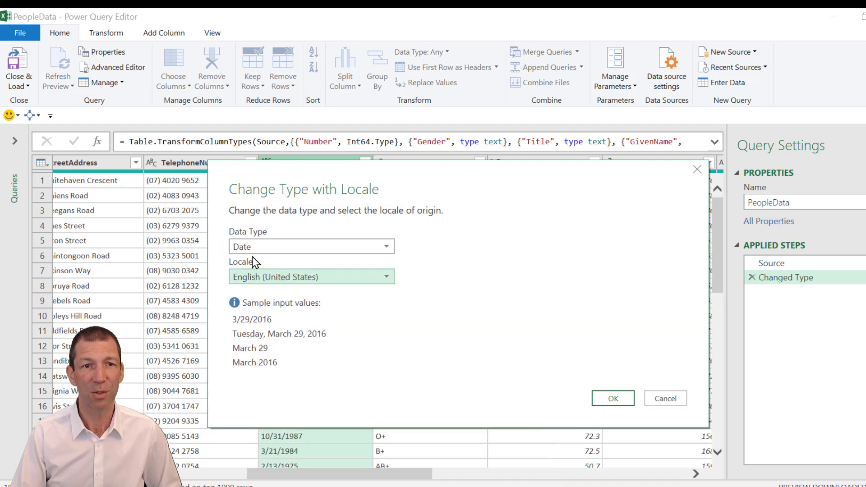
pyautogui.click(613, 398)
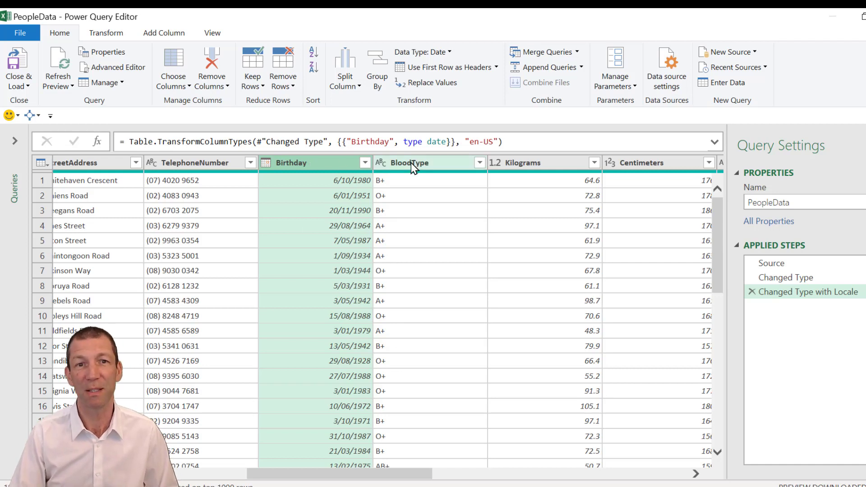
# Select BloodType and Kilograms and apply Remove Other Columns.
pyautogui.click(441, 162)
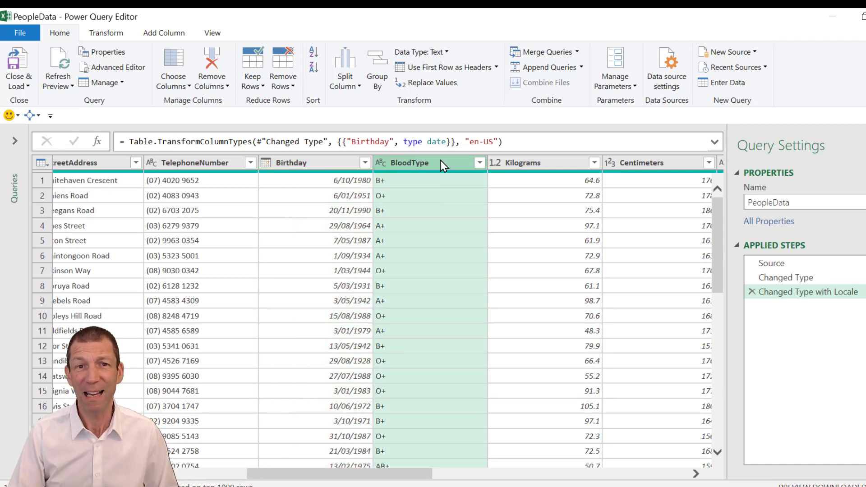
pyautogui.keyDown('ctrl'); pyautogui.click(534, 164); pyautogui.keyUp('ctrl')
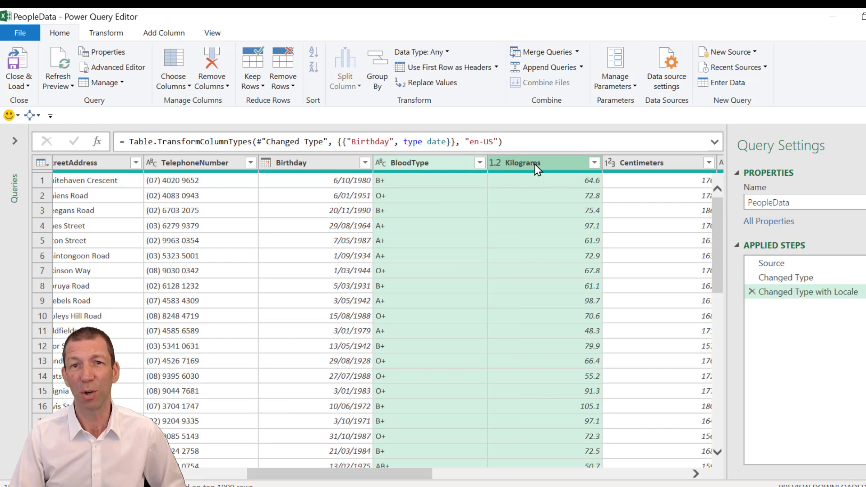
pyautogui.rightClick(534, 165)
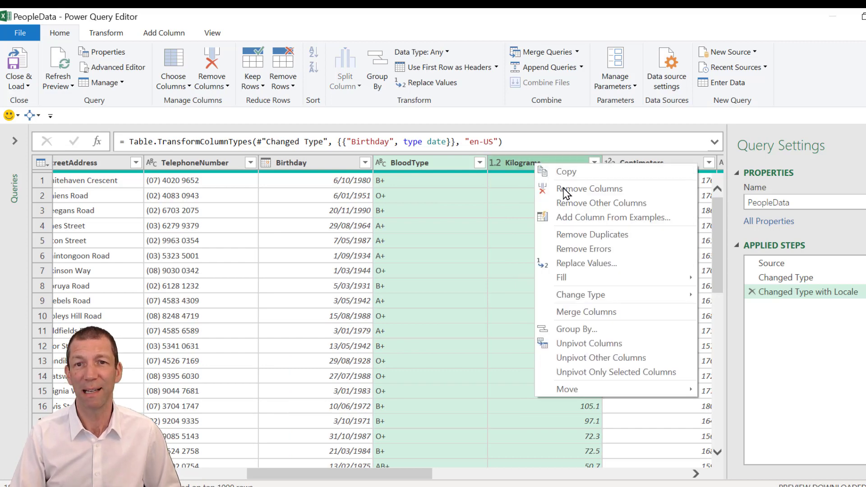
pyautogui.click(582, 204)
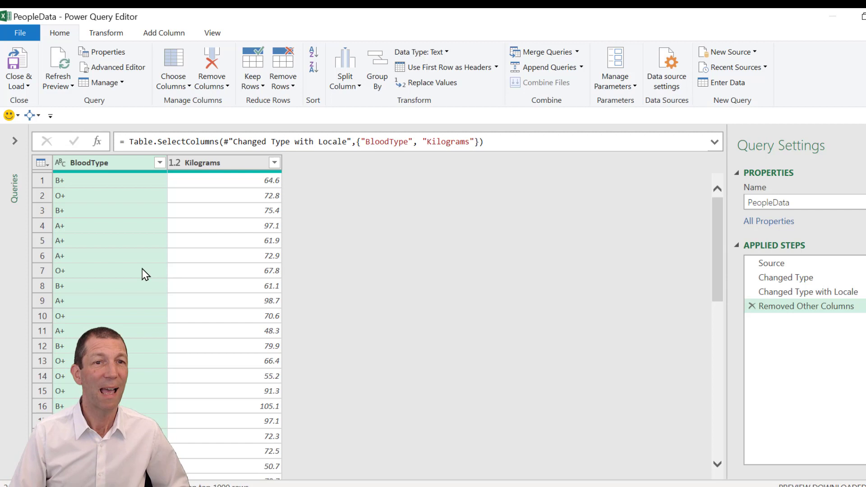
pyautogui.click(247, 182)
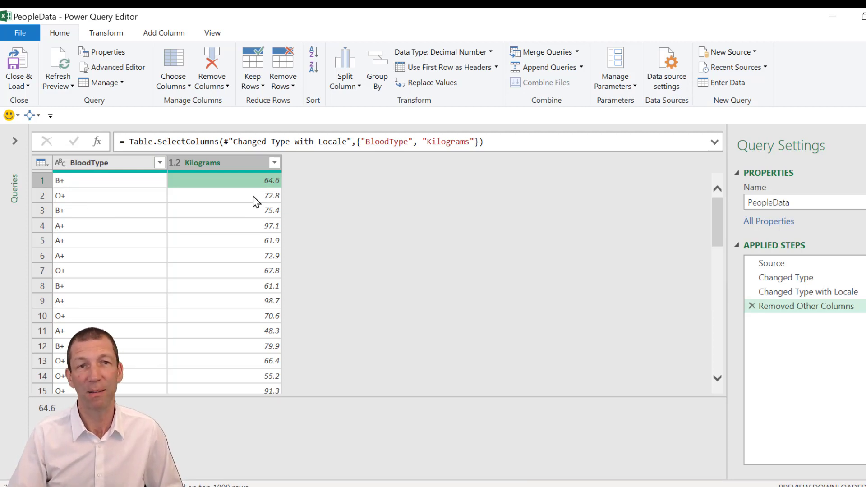
pyautogui.click(166, 34)
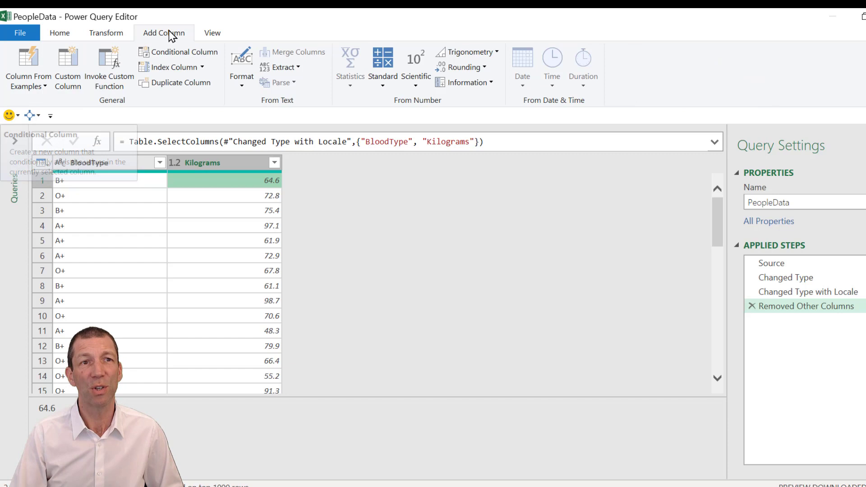
# Start a conditional column whose first rule is Kilograms <= 60 gives Light.
pyautogui.click(184, 53)
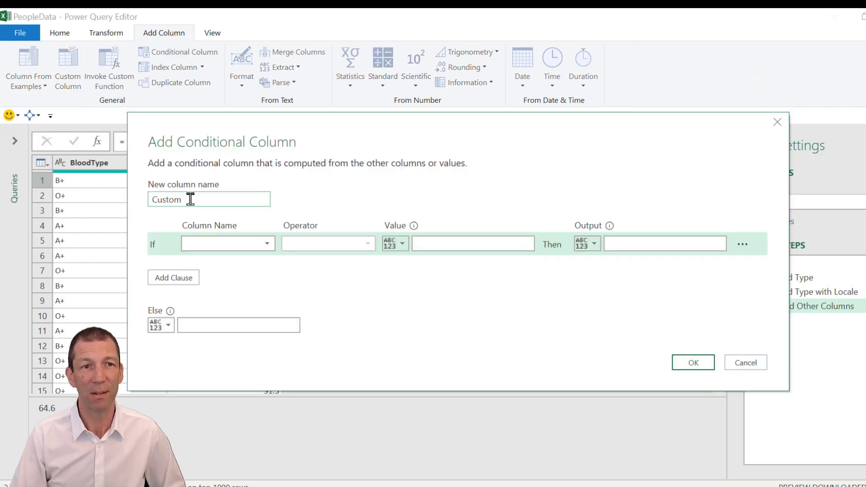
pyautogui.doubleClick(175, 200)
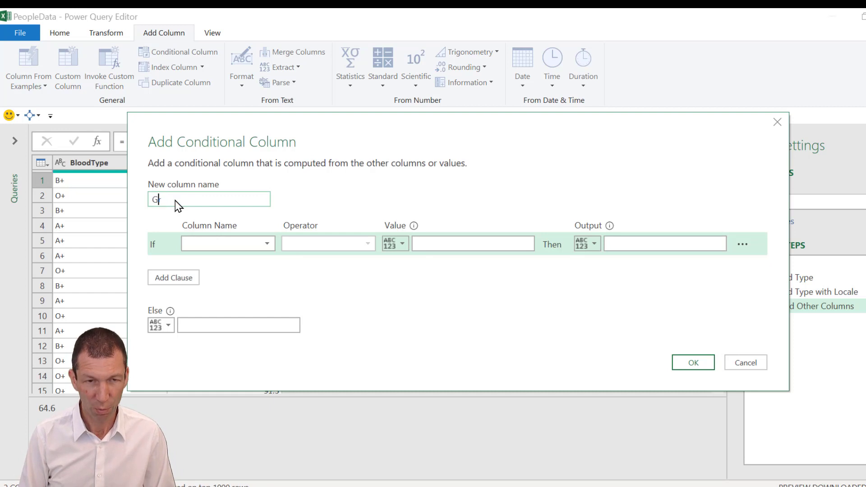
pyautogui.click(267, 245)
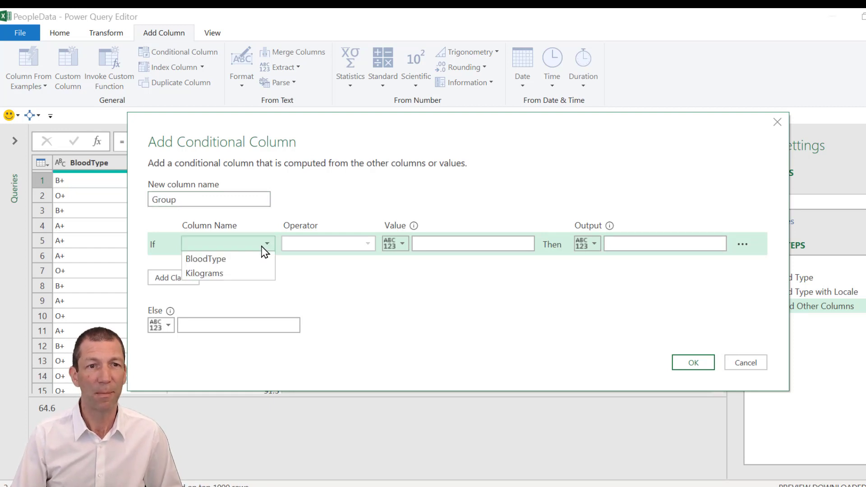
pyautogui.click(232, 273)
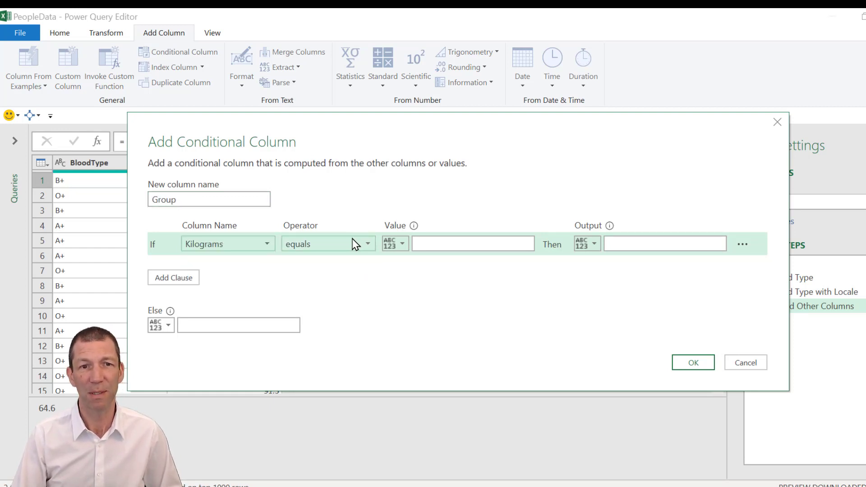
pyautogui.click(353, 242)
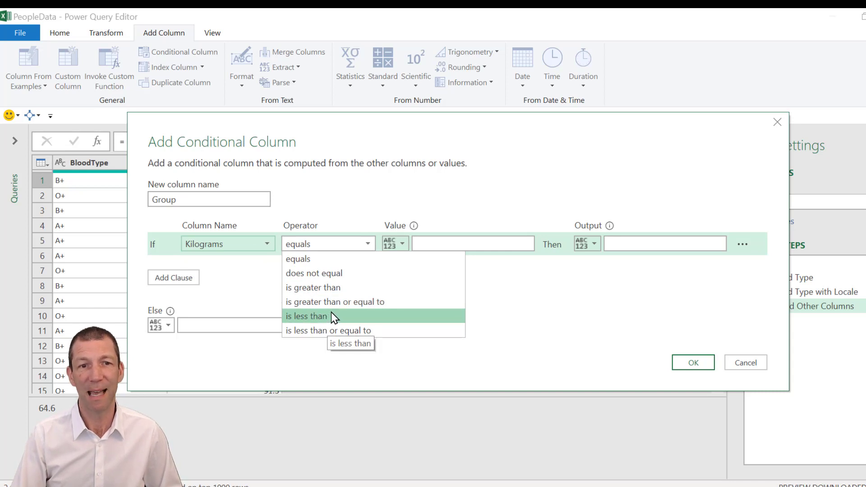
pyautogui.click(349, 333)
pyautogui.click(439, 240)
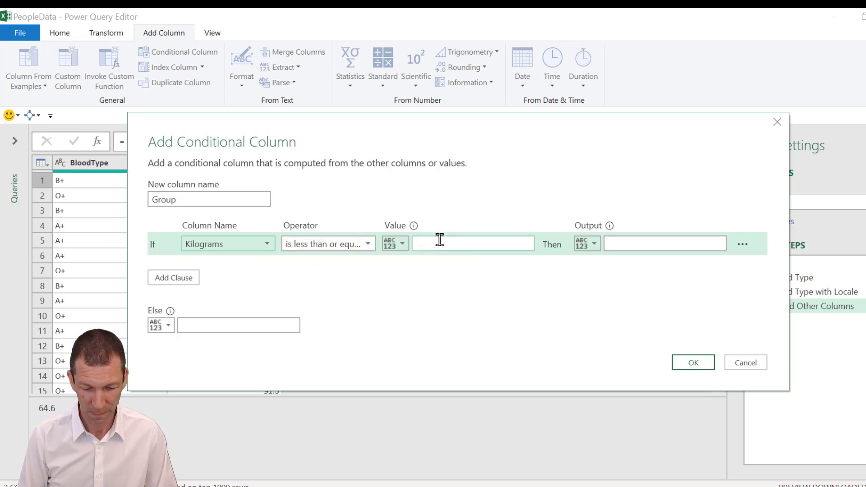
pyautogui.write('60')
pyautogui.click(610, 242)
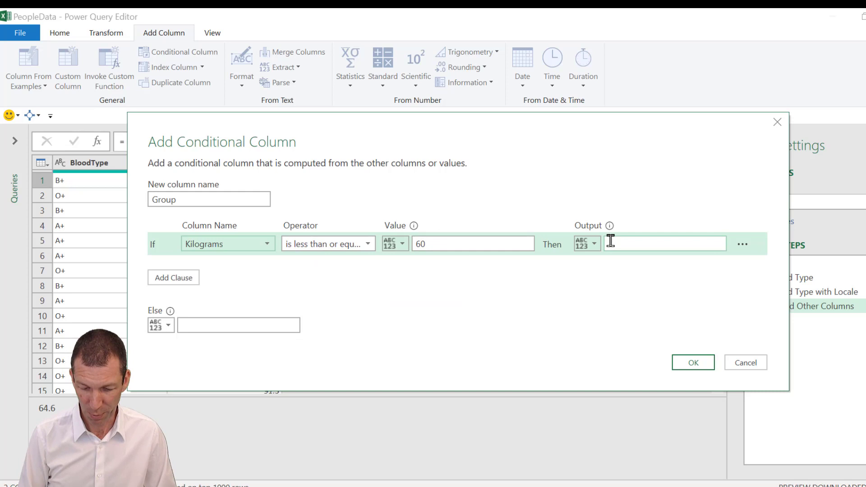
pyautogui.write('Light')
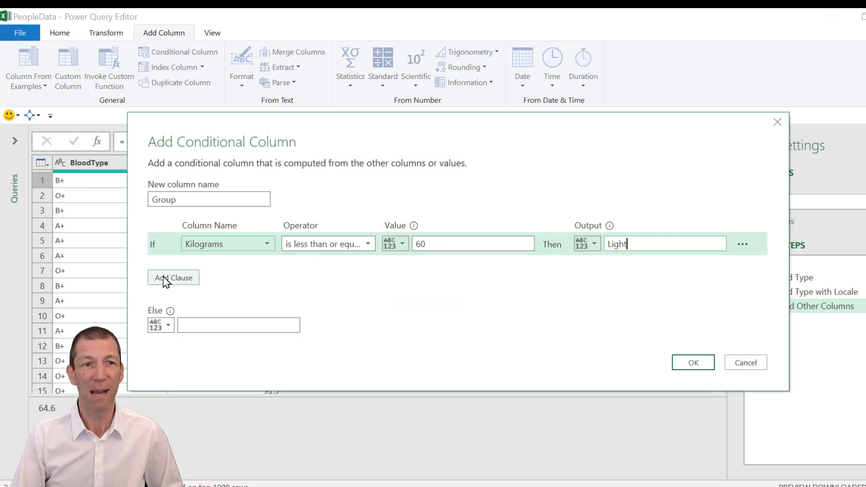
# Add the rule Kilograms <= 70 gives Medium, set Else to Heavy, and create the column.
pyautogui.click(165, 280)
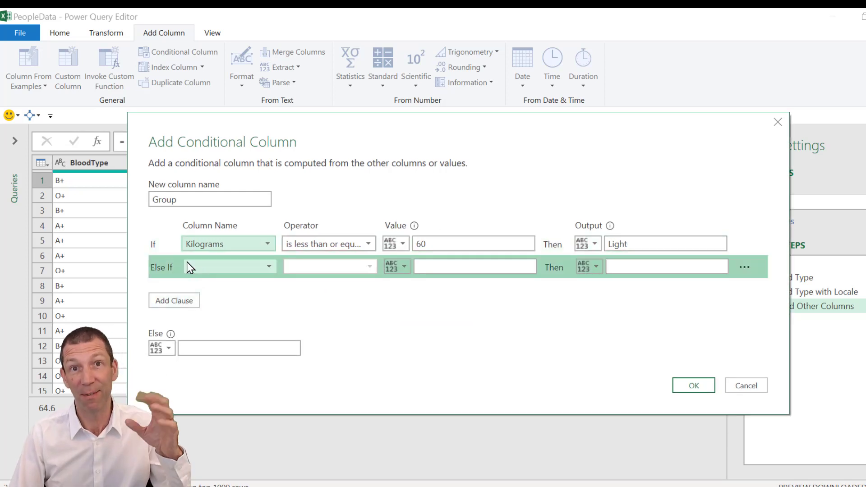
pyautogui.click(215, 268)
pyautogui.click(232, 295)
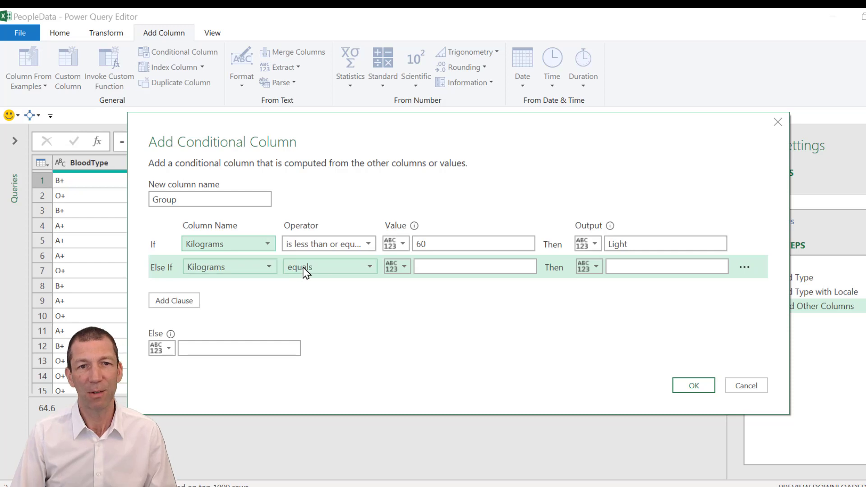
pyautogui.click(305, 269)
pyautogui.click(330, 353)
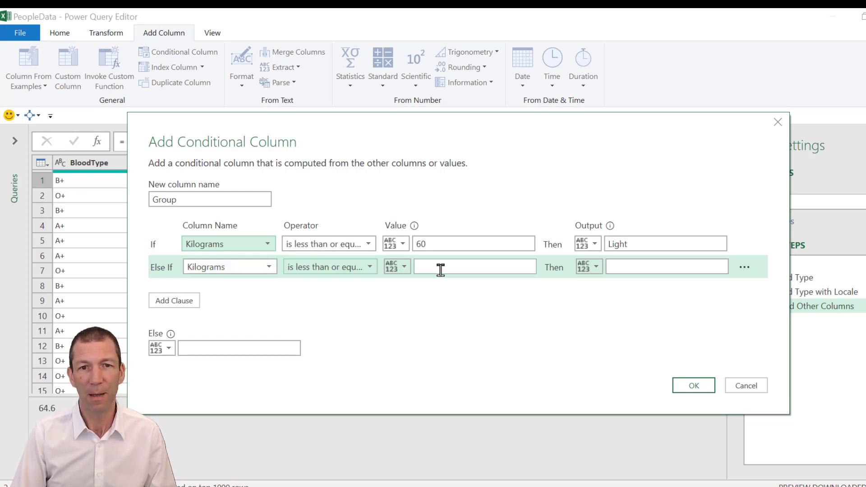
pyautogui.click(441, 268)
pyautogui.write('70')
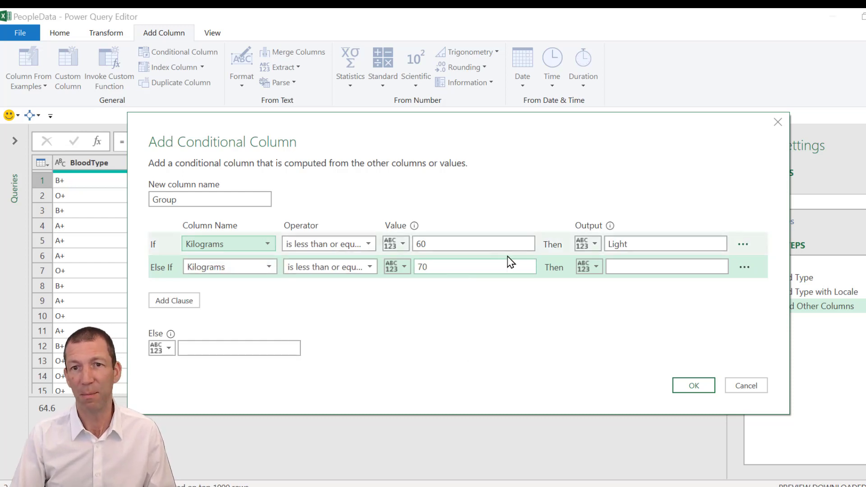
pyautogui.click(690, 260)
pyautogui.write('Medium')
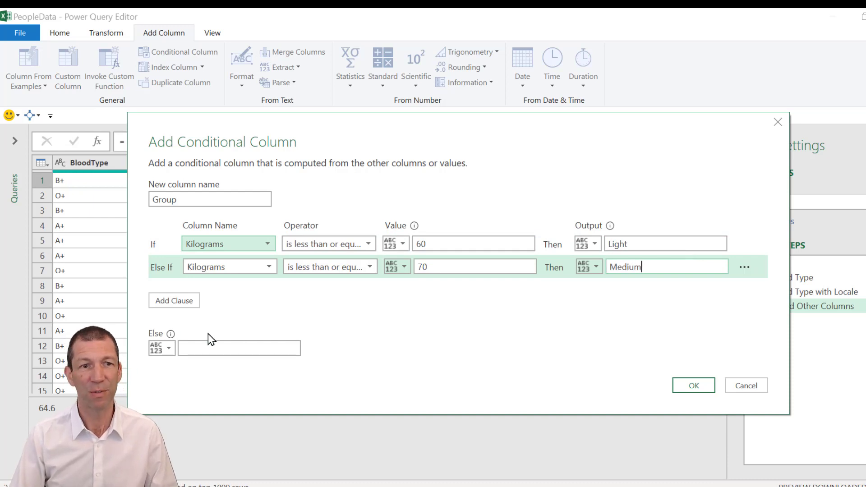
pyautogui.click(205, 348)
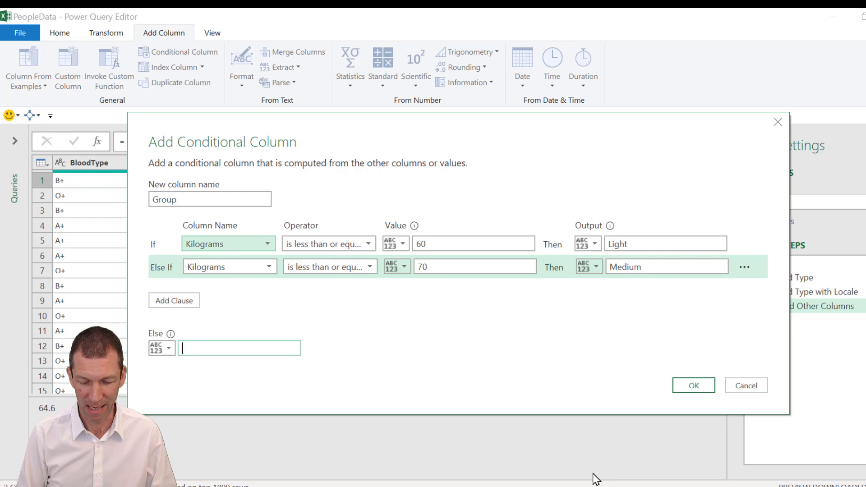
pyautogui.write('Heavy')
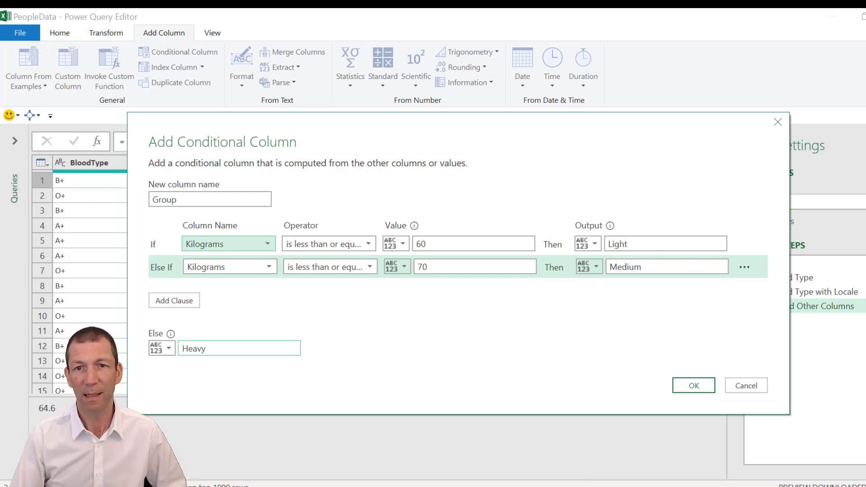
pyautogui.click(697, 387)
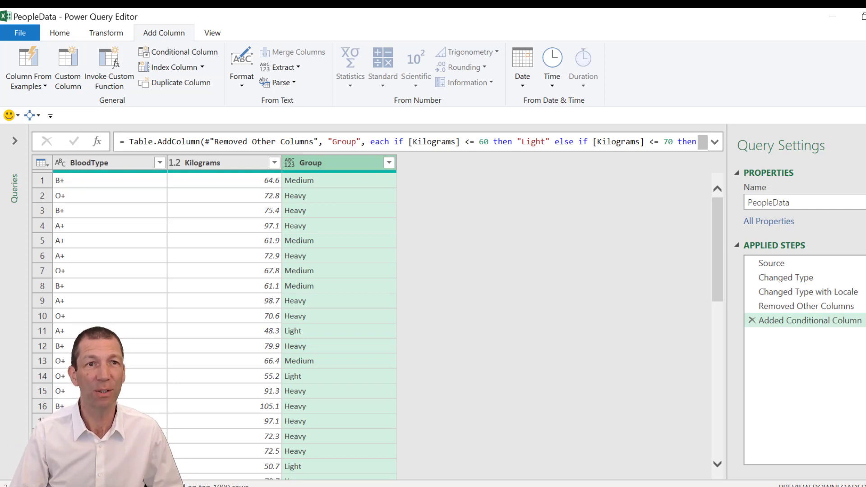
pyautogui.click(225, 163)
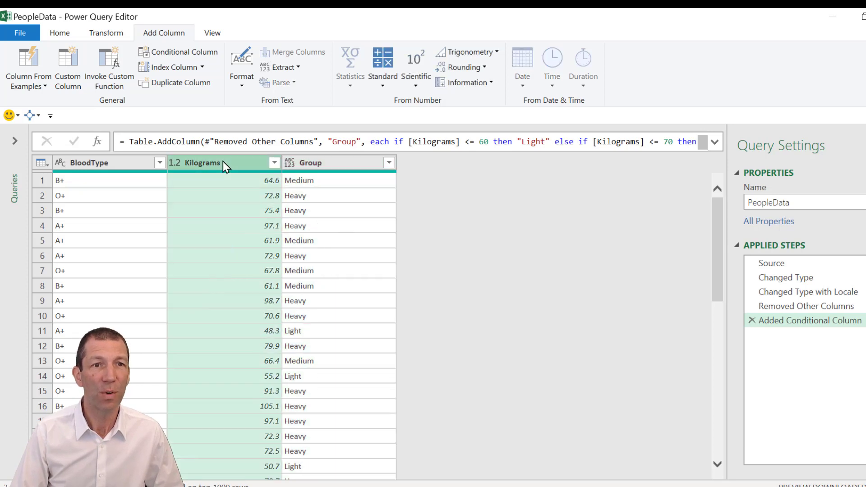
# Start a new custom column named 'Between using AND'.
pyautogui.click(64, 64)
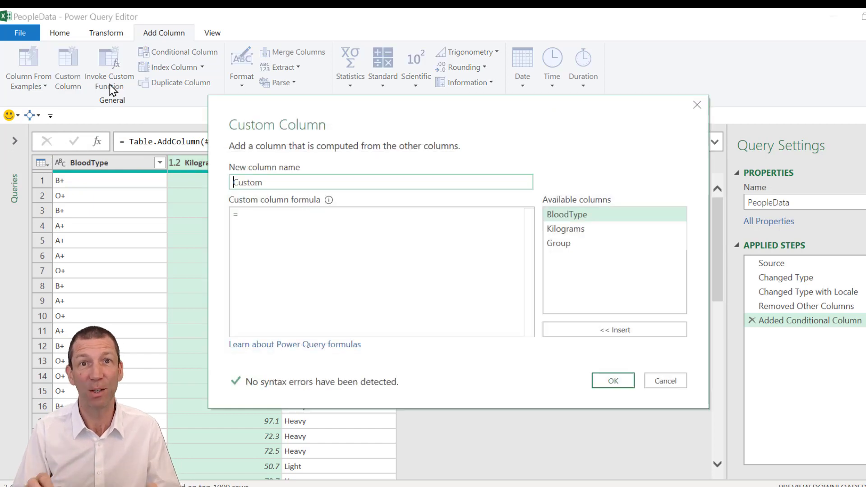
pyautogui.doubleClick(245, 182)
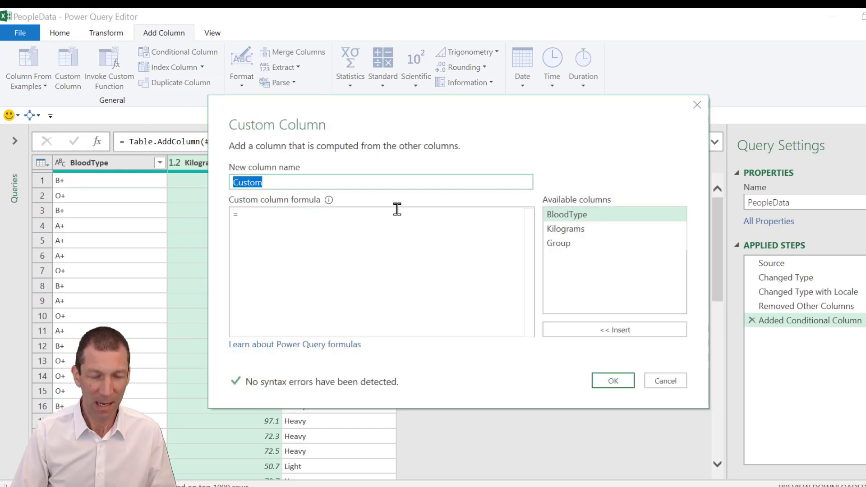
pyautogui.write('Between using AND')
pyautogui.click(397, 209)
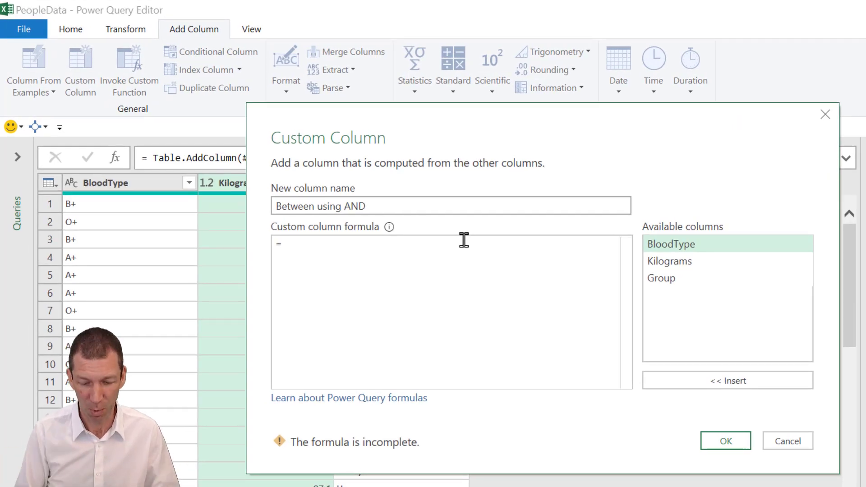
# Enter if [Kilograms] >=60 and [Kilograms] <=70 then "Flag" else "OK" and confirm.
pyautogui.click(464, 240)
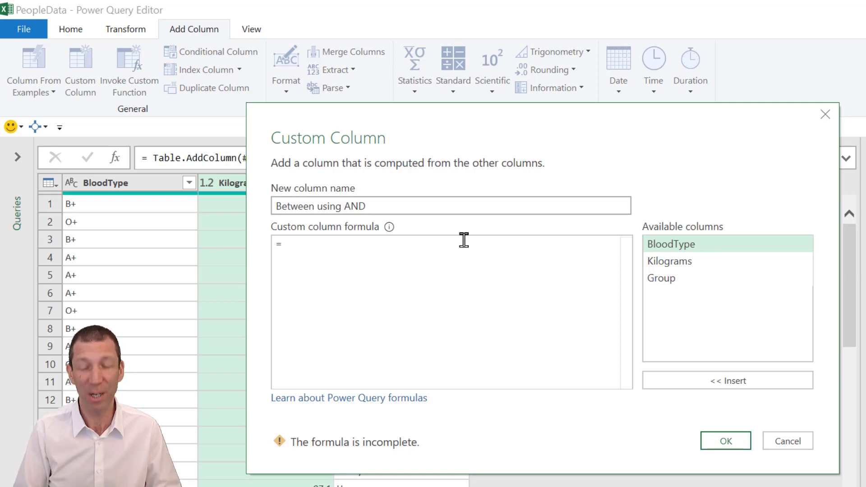
pyautogui.write('if')
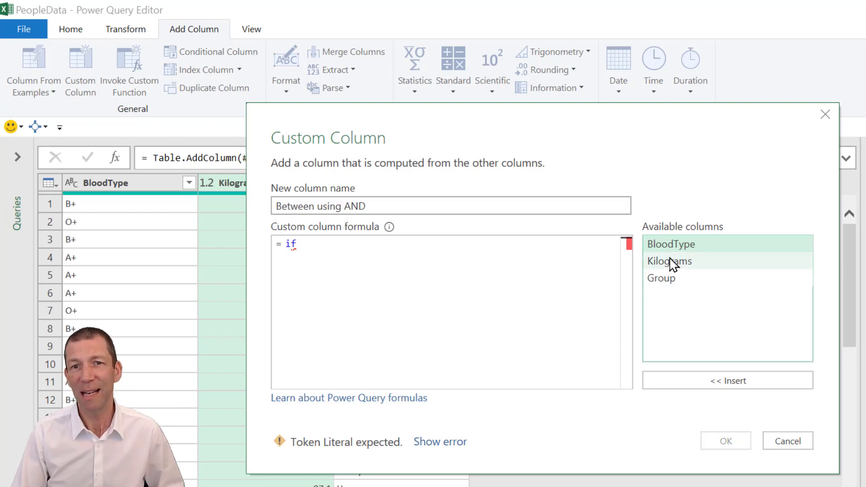
pyautogui.doubleClick(684, 265)
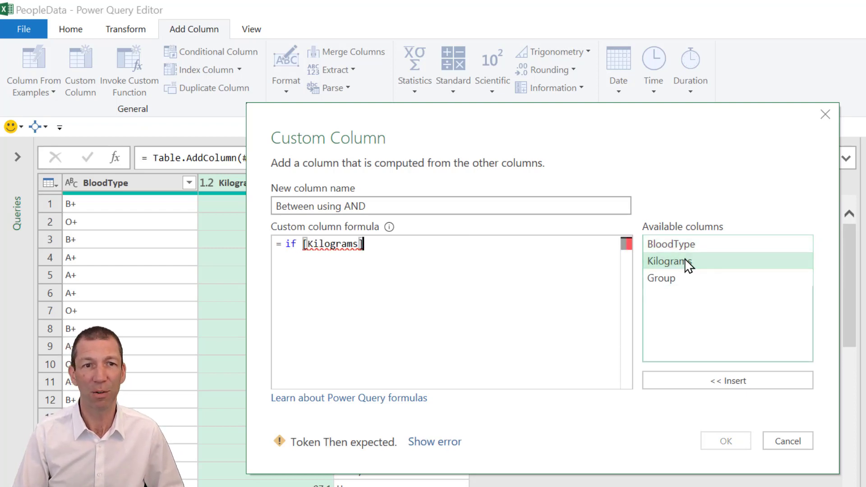
pyautogui.write('<')
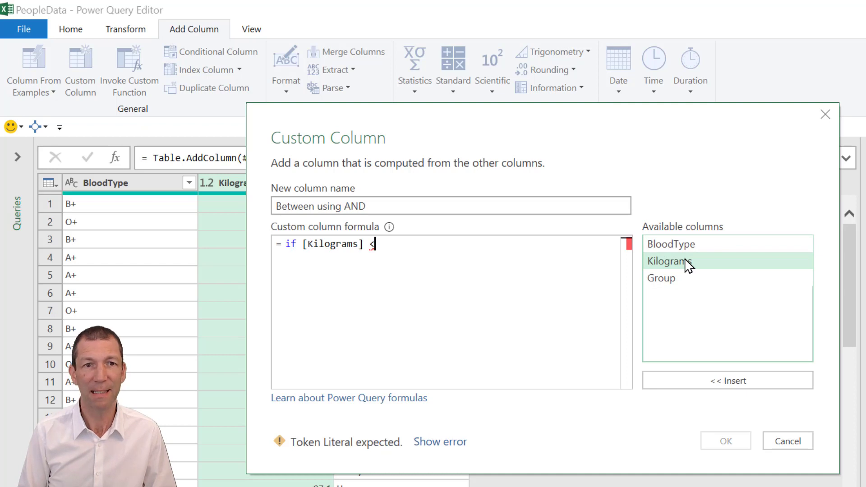
pyautogui.press('BackSpace')
pyautogui.write('>')
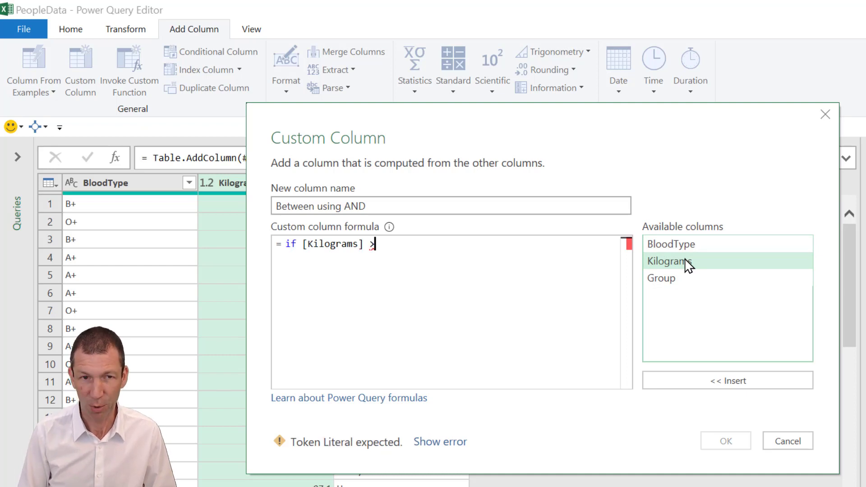
pyautogui.write('=60')
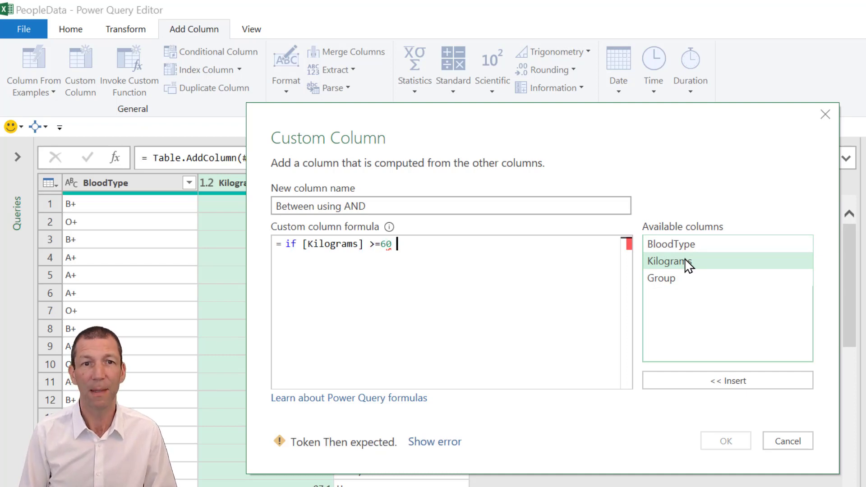
pyautogui.write(' and')
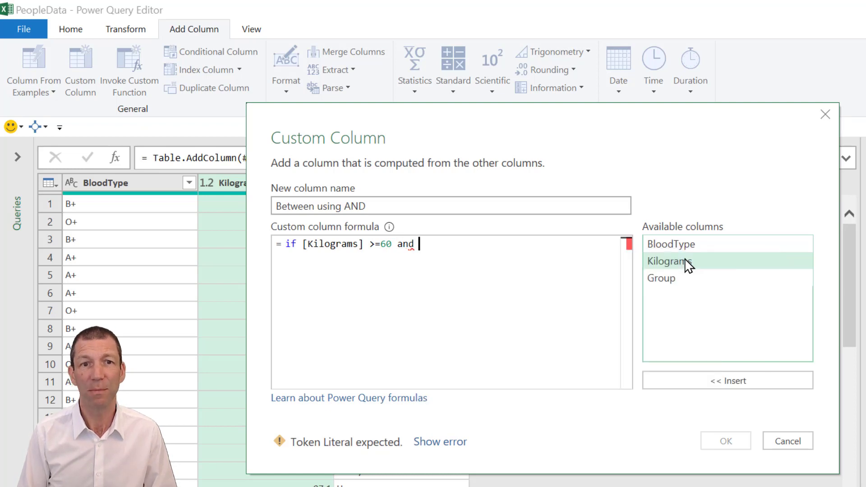
pyautogui.doubleClick(688, 265)
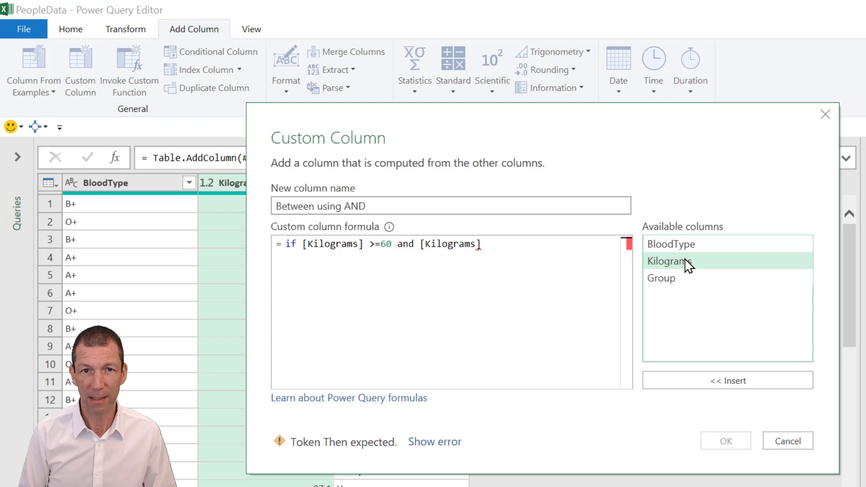
pyautogui.write('<=')
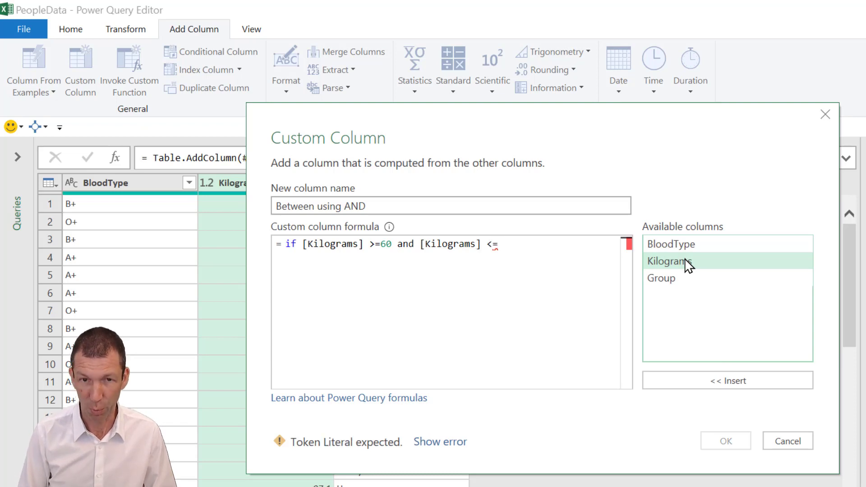
pyautogui.write('7070 t')
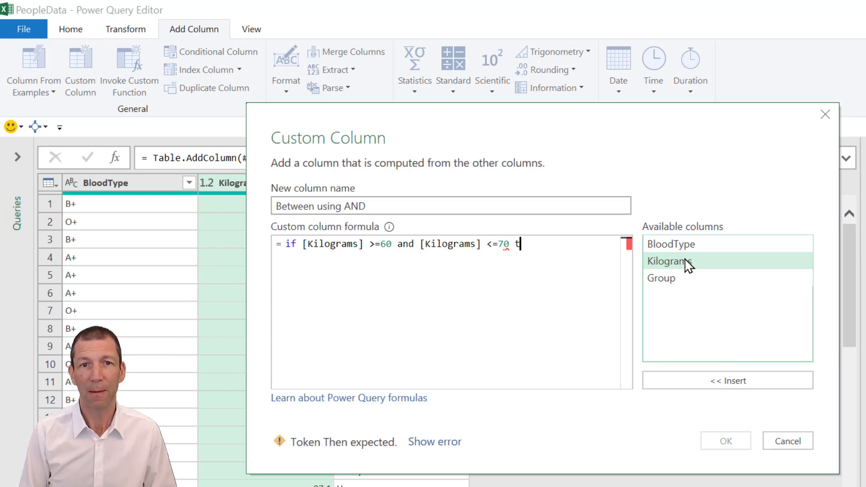
pyautogui.write('hen ')
pyautogui.write('"Flag')
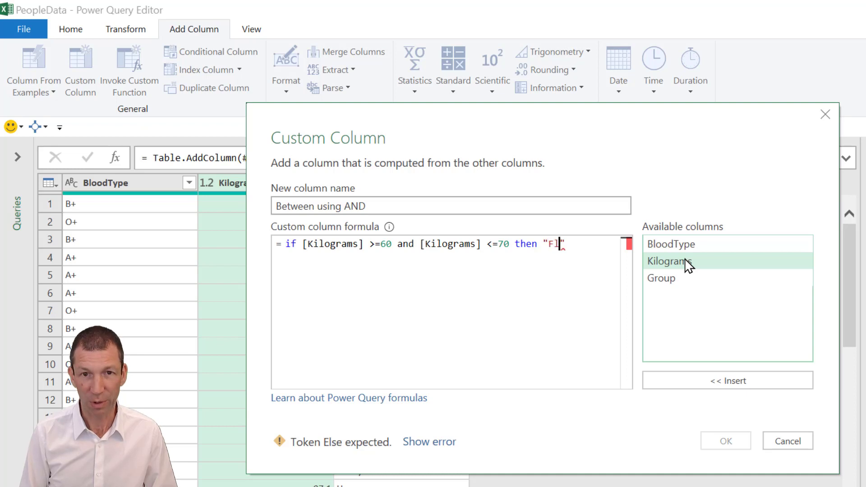
pyautogui.write(' e')
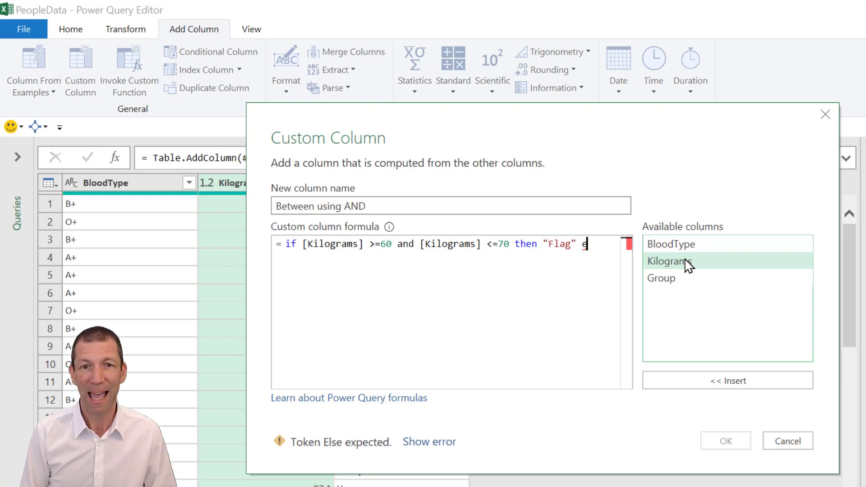
pyautogui.write('lse "OK')
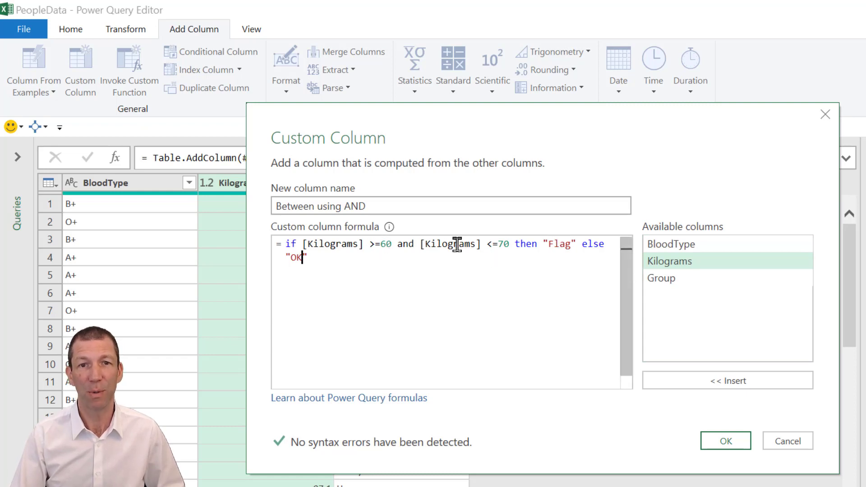
pyautogui.click(726, 442)
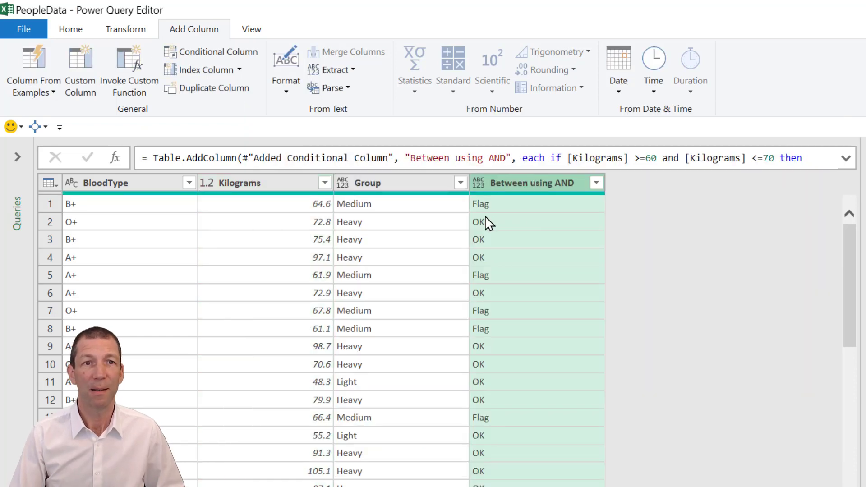
pyautogui.click(494, 207)
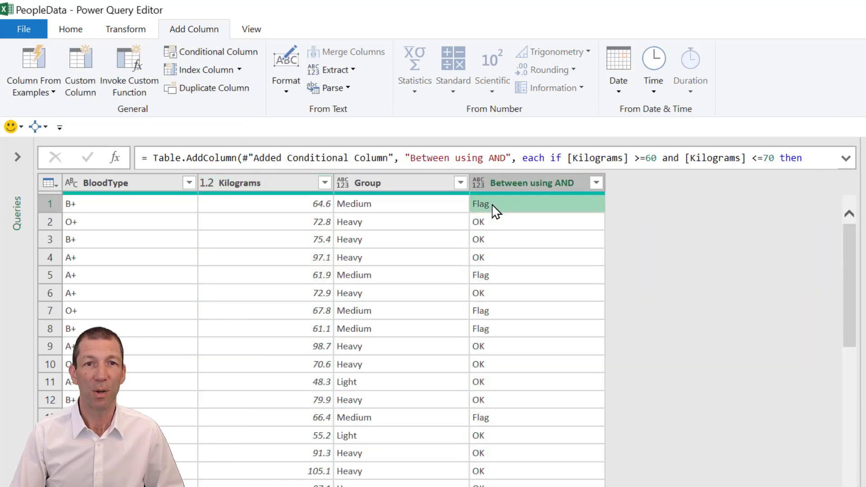
pyautogui.click(520, 223)
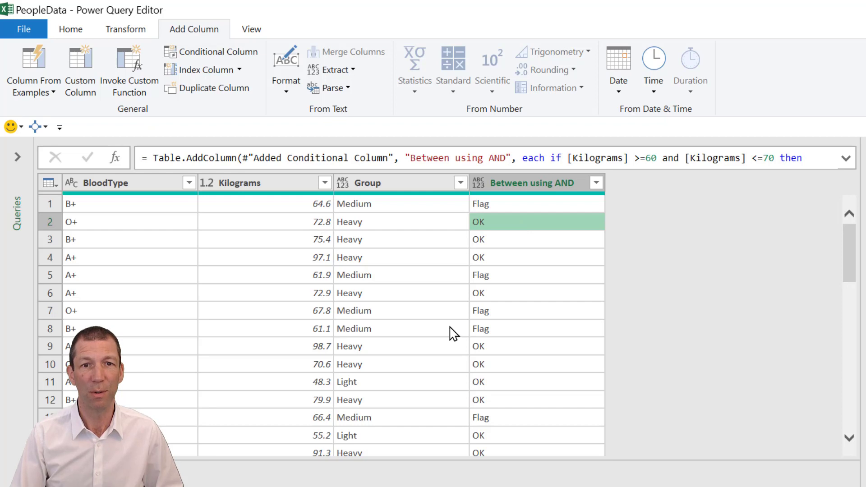
pyautogui.click(482, 329)
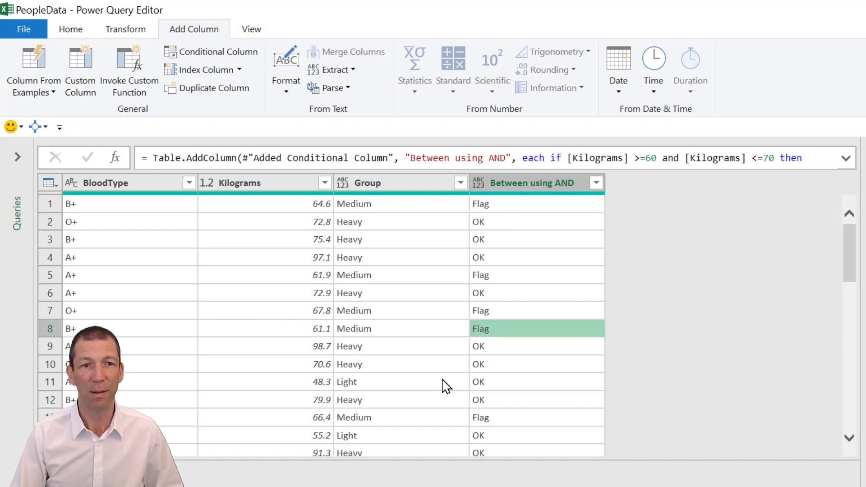
pyautogui.scroll(-1, 465, 387)
pyautogui.click(319, 400)
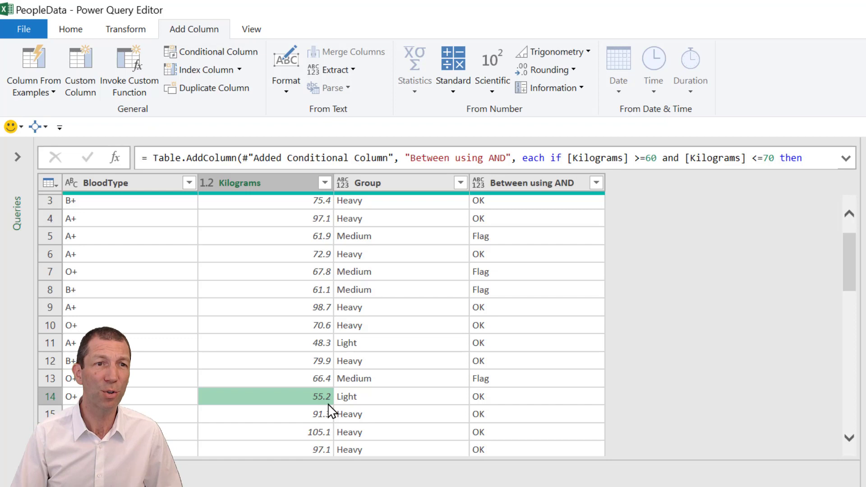
pyautogui.click(142, 274)
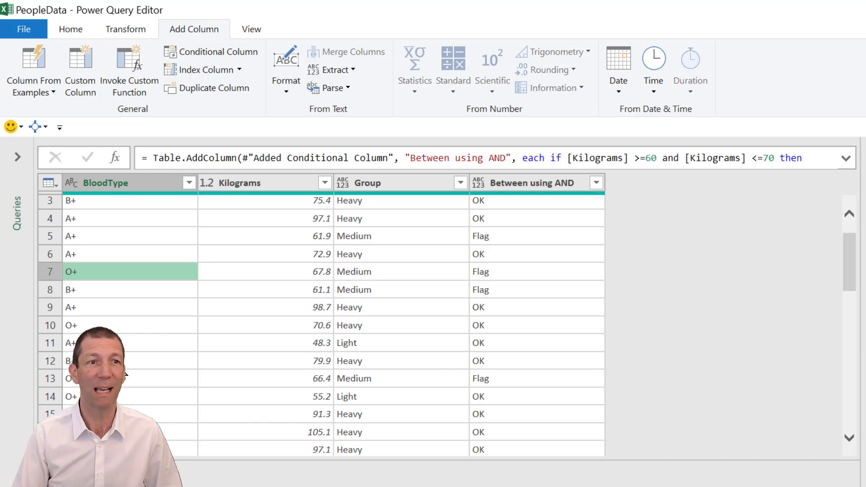
pyautogui.click(121, 220)
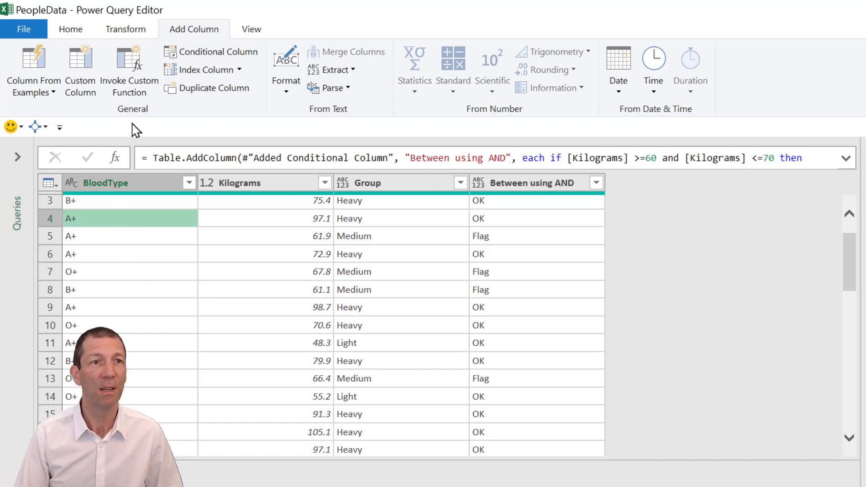
# Start a custom column named O Group with the formula if [BloodType] = "O+" or.
pyautogui.click(80, 71)
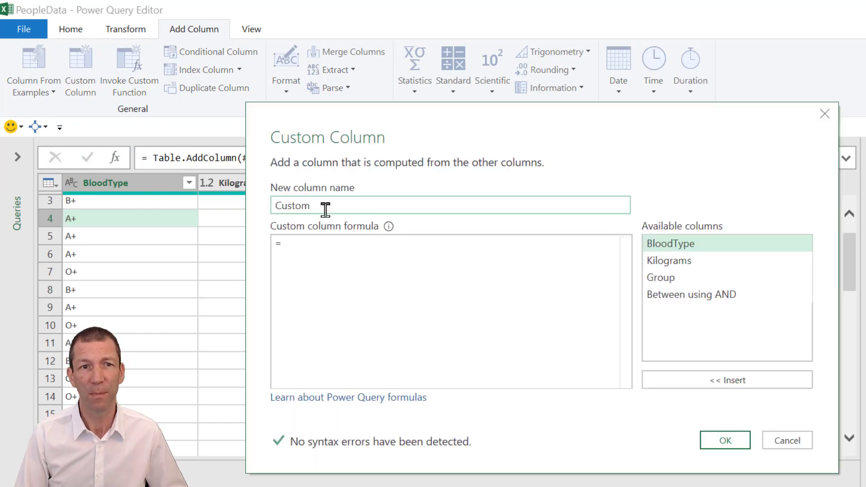
pyautogui.doubleClick(299, 204)
pyautogui.write('O G')
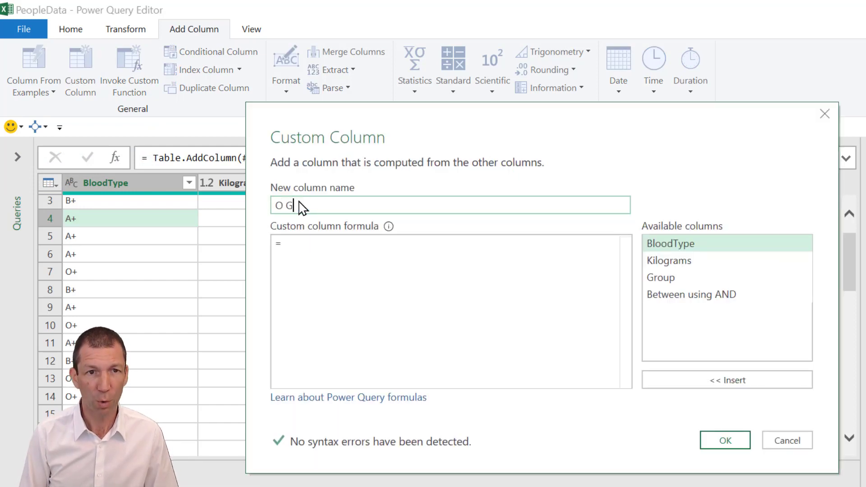
pyautogui.write('roup')
pyautogui.click(329, 245)
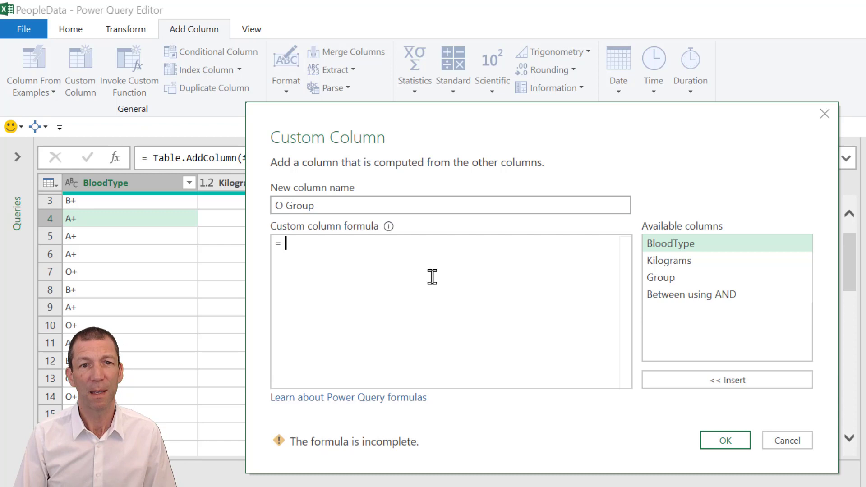
pyautogui.write('if')
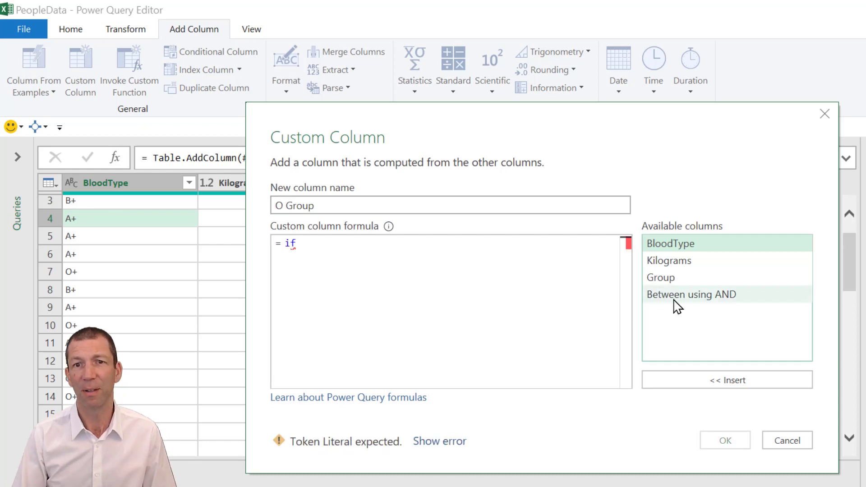
pyautogui.doubleClick(685, 245)
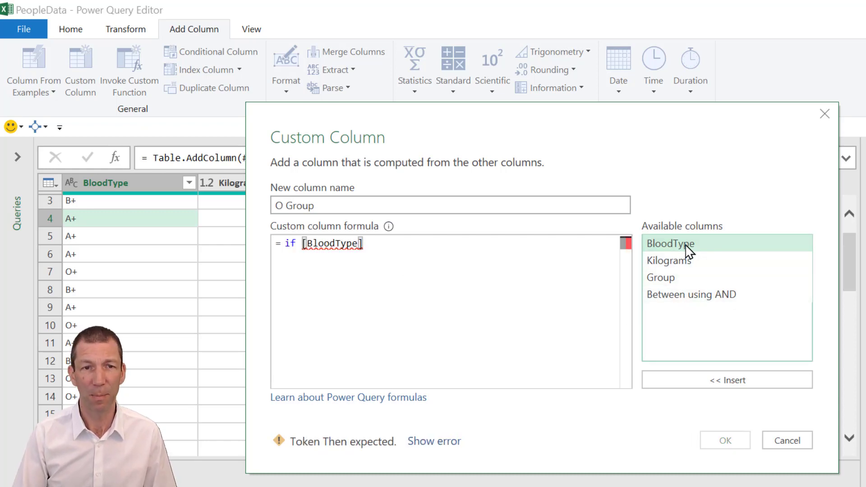
pyautogui.write('= ')
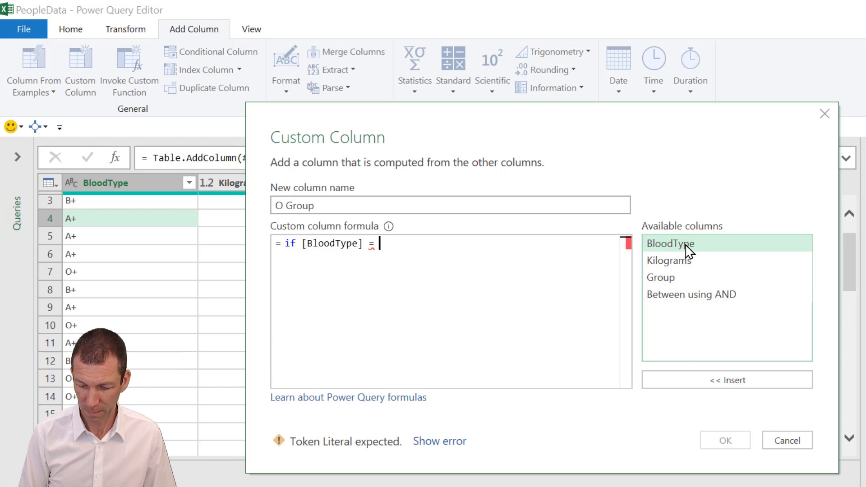
pyautogui.write('"O"')
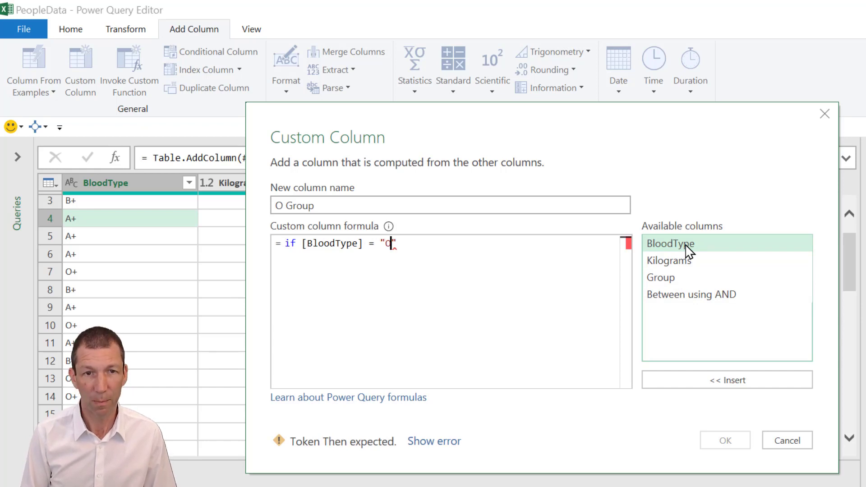
pyautogui.write('O+"')
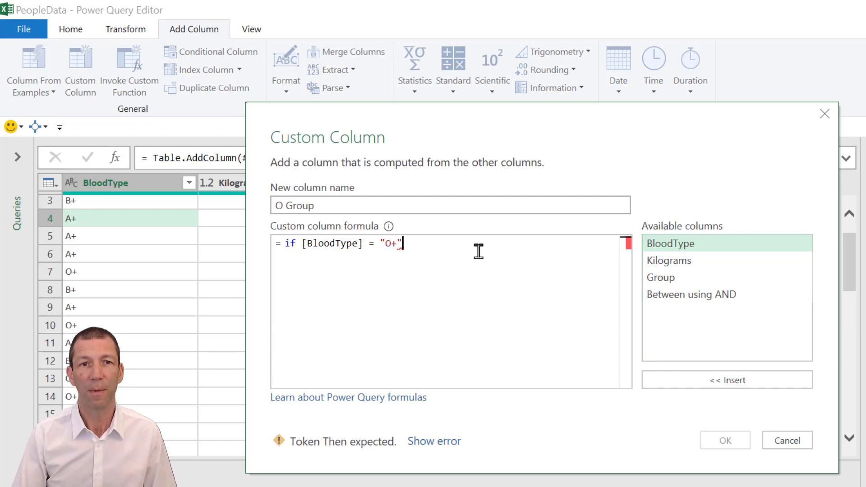
pyautogui.write(' or')
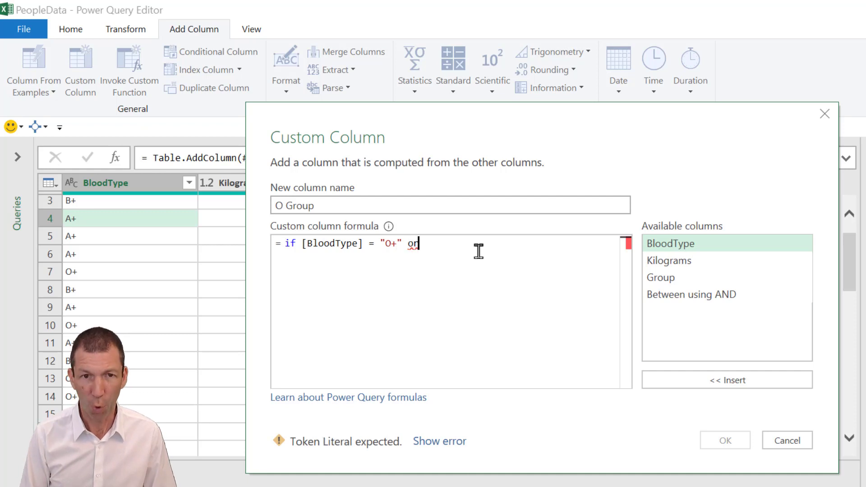
# Complete it with [BloodType] = "O-" then "O Group" else [BloodType] and confirm.
pyautogui.doubleClick(712, 248)
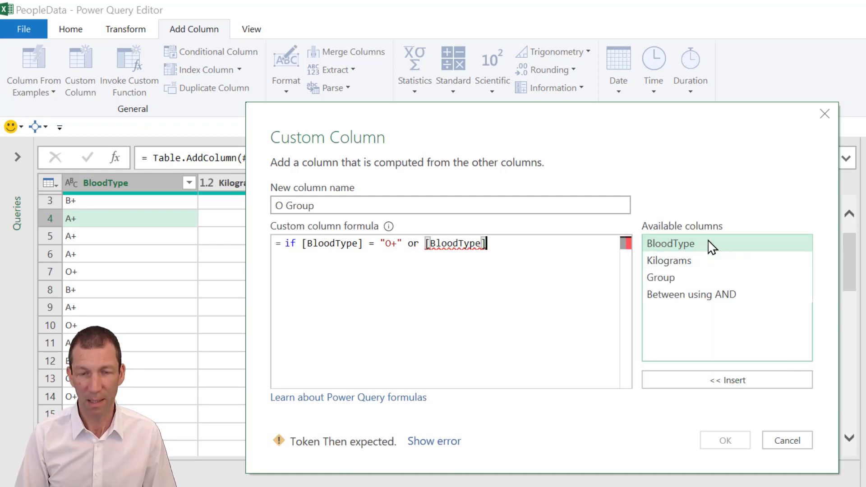
pyautogui.write('= "')
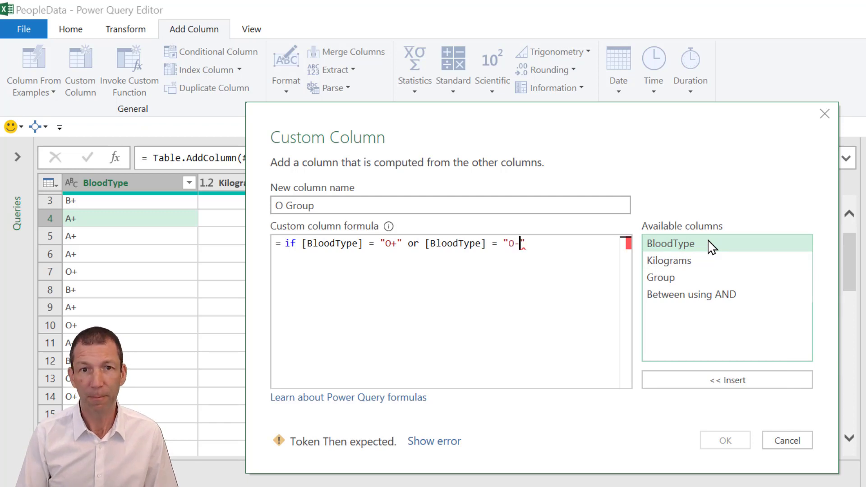
pyautogui.write('O-')
pyautogui.click(599, 243)
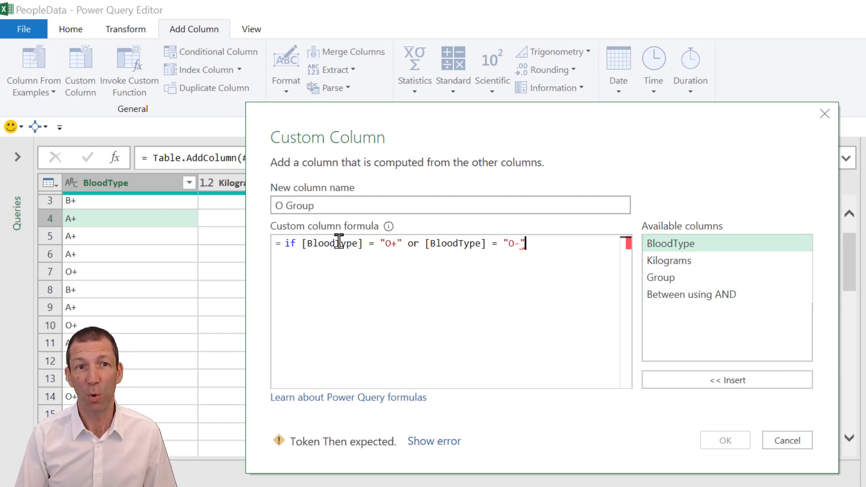
pyautogui.write('then ')
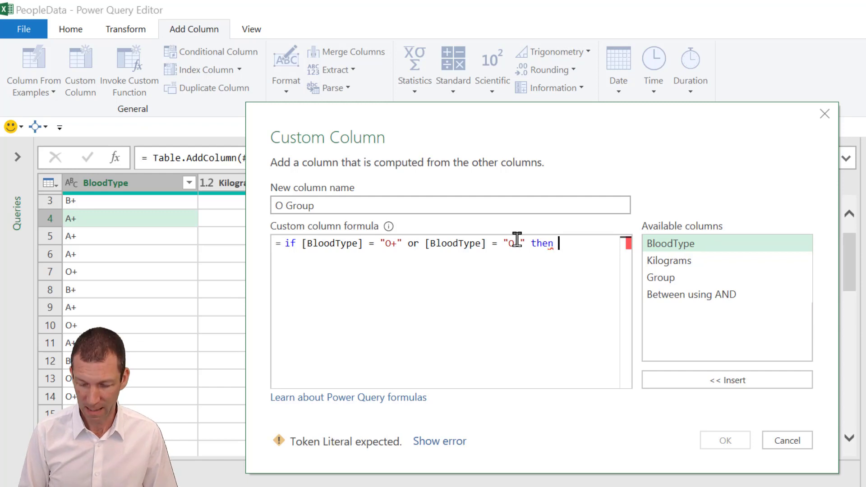
pyautogui.write('"O Group" ')
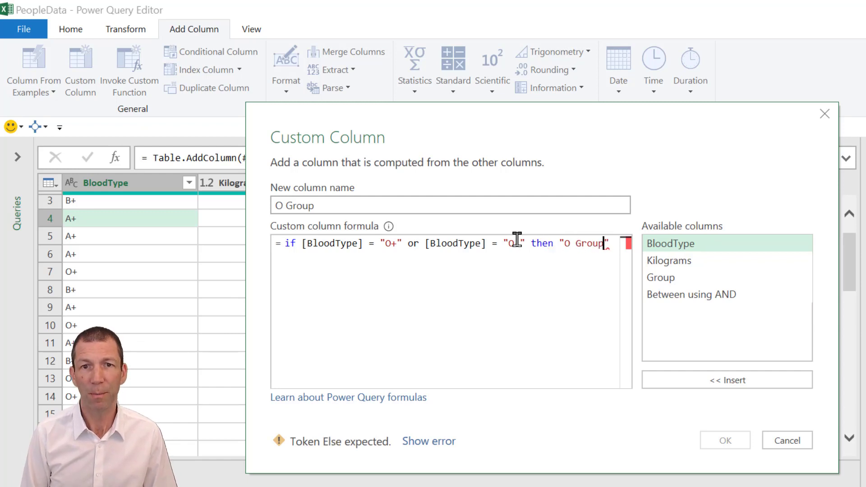
pyautogui.write('else')
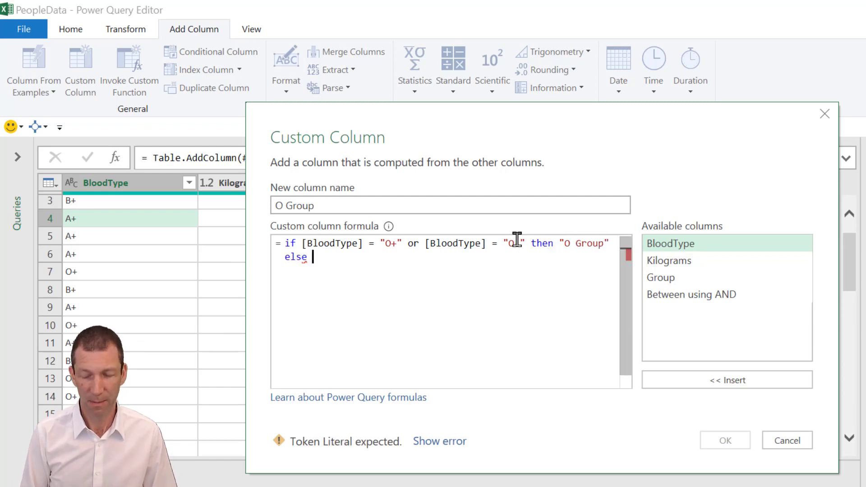
pyautogui.write(' "')
pyautogui.press('BackSpace')
pyautogui.press('BackSpace')
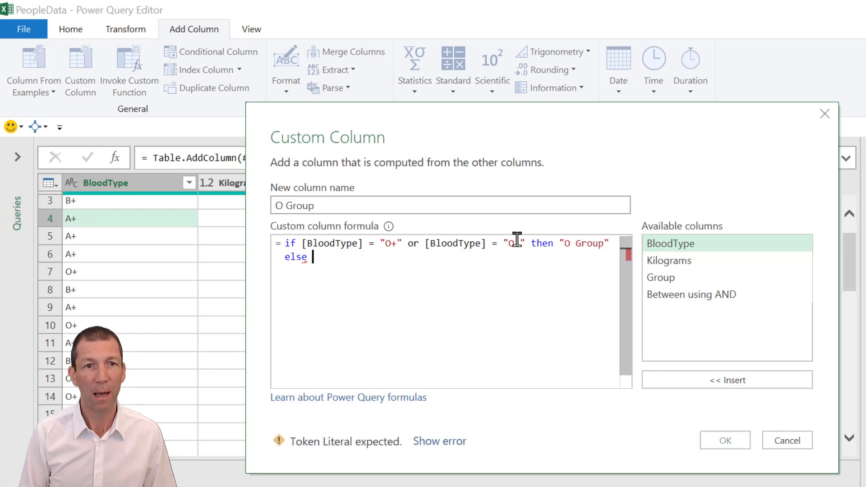
pyautogui.click(518, 244)
pyautogui.press('BackSpace')
pyautogui.write('-')
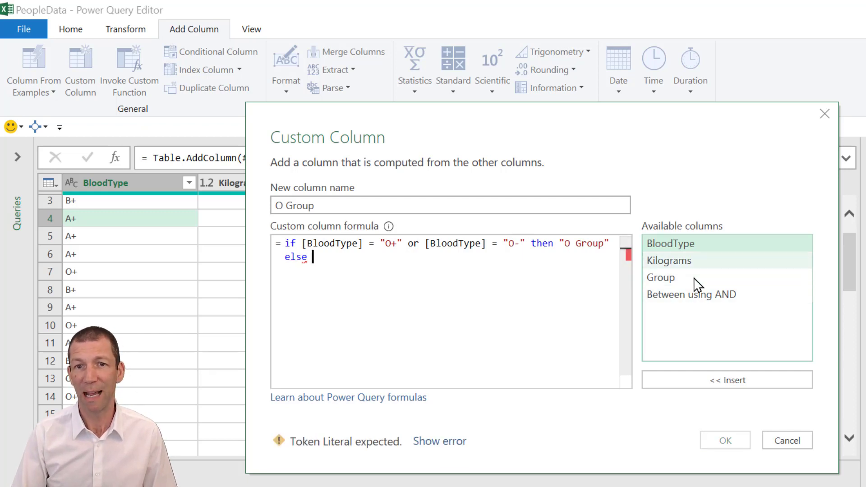
pyautogui.doubleClick(691, 248)
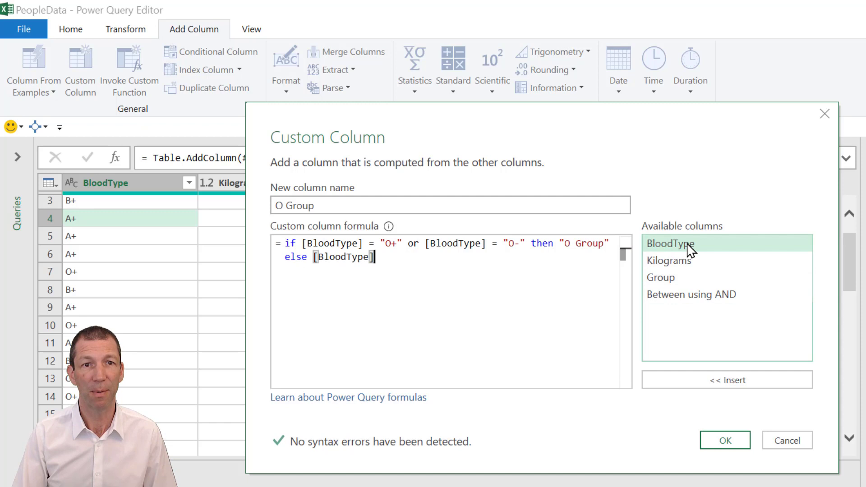
pyautogui.click(730, 443)
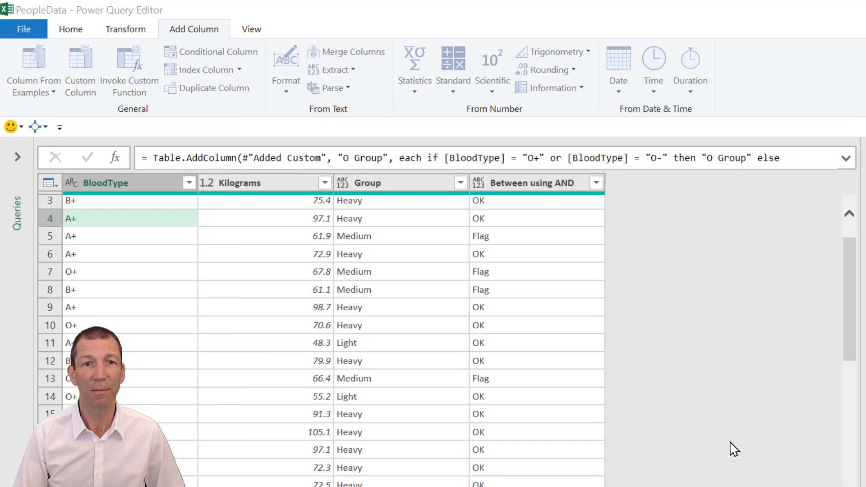
# Filter the O Group column to only 'O Group', then verify BloodType holds just O+ and O-.
pyautogui.click(635, 226)
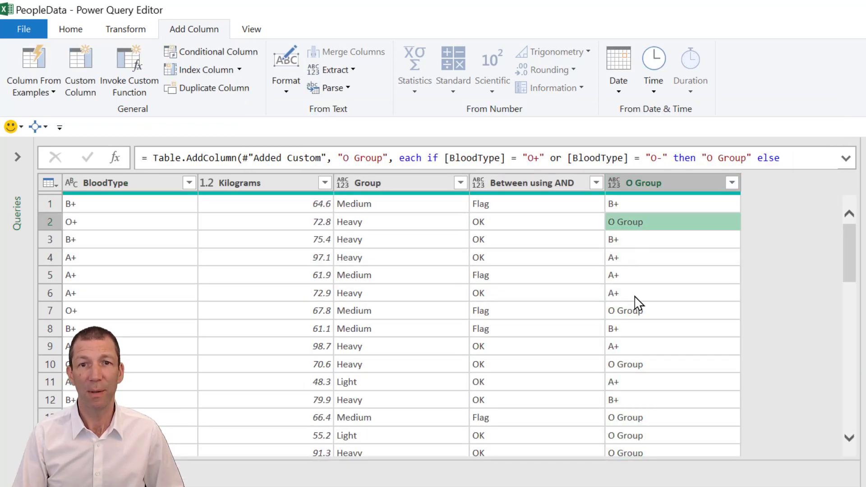
pyautogui.click(637, 310)
pyautogui.click(733, 184)
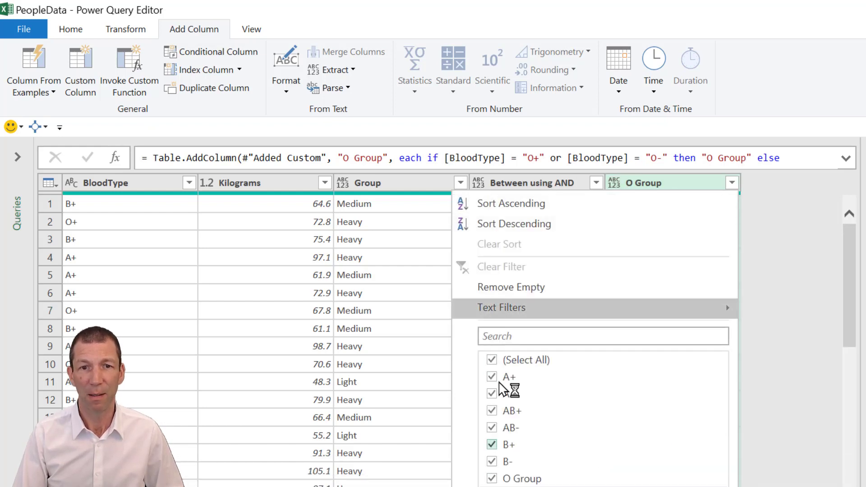
pyautogui.click(492, 360)
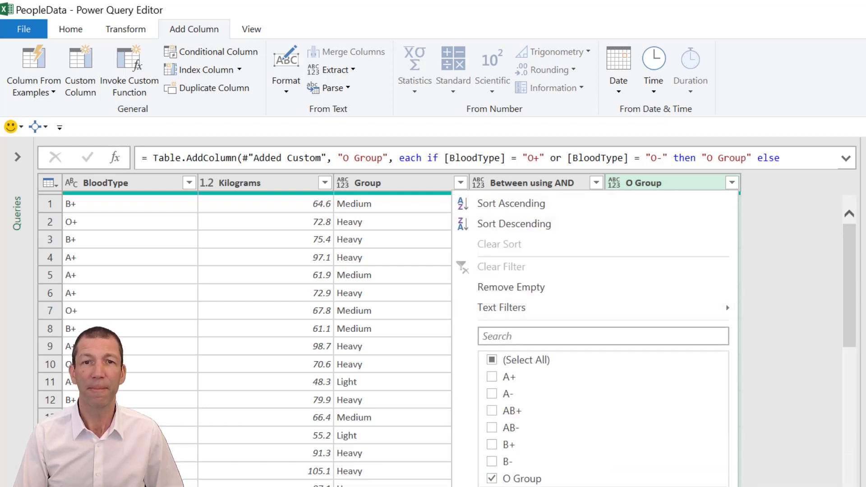
pyautogui.press('Return')
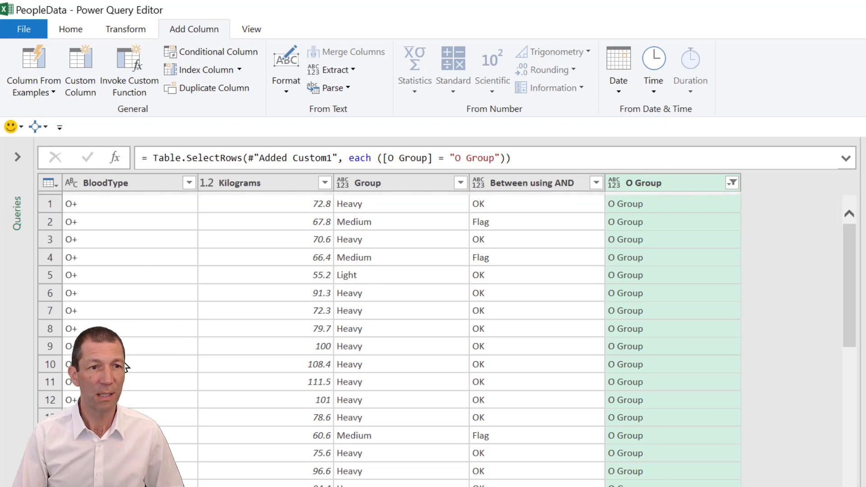
pyautogui.click(189, 183)
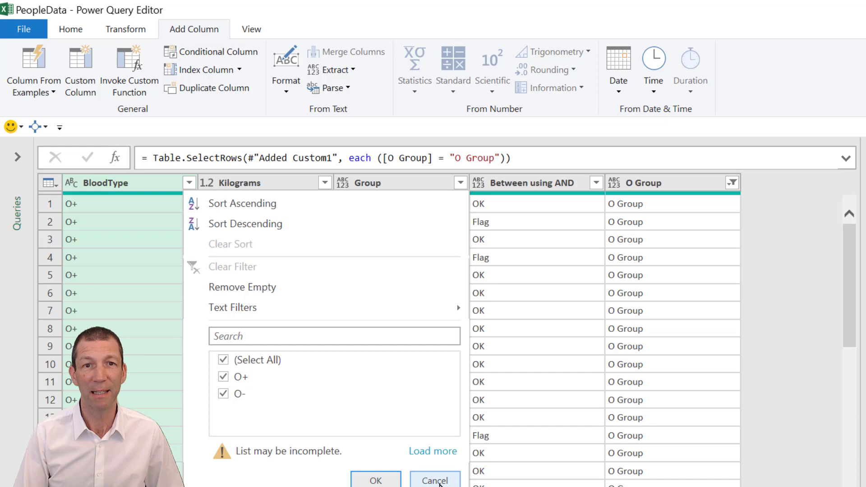
pyautogui.click(440, 484)
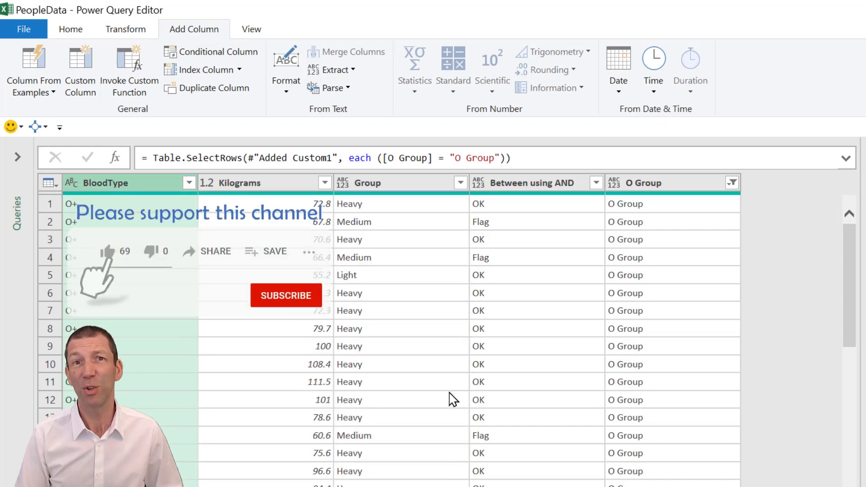